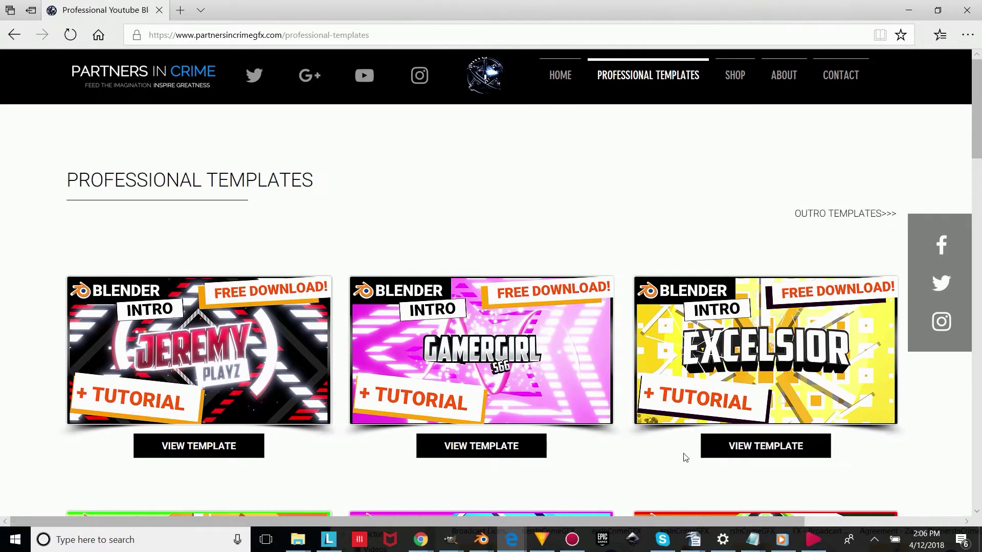
# - Subscribe to the channel and open the Excelsior template's free-download Patreon post down to the zip link
pyautogui.click(767, 448)
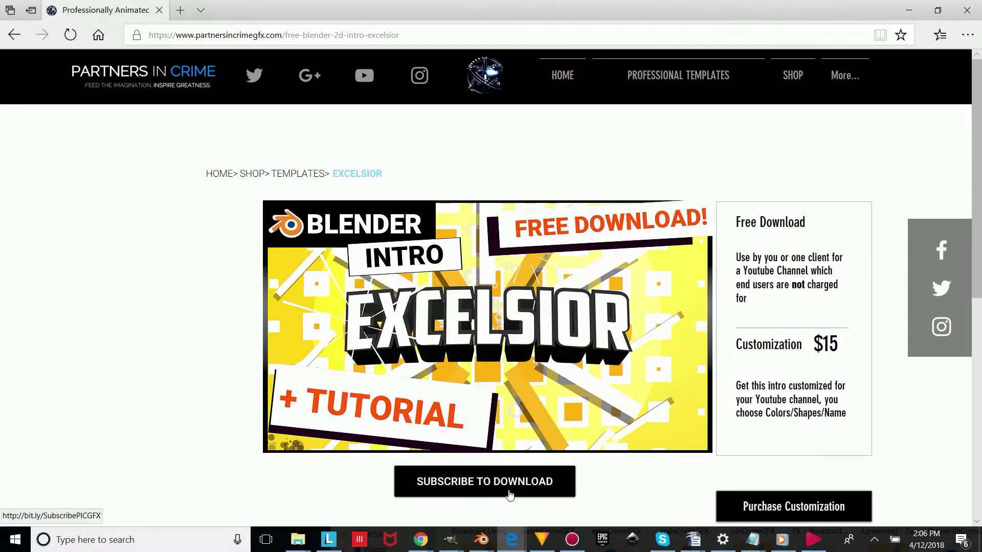
pyautogui.click(486, 484)
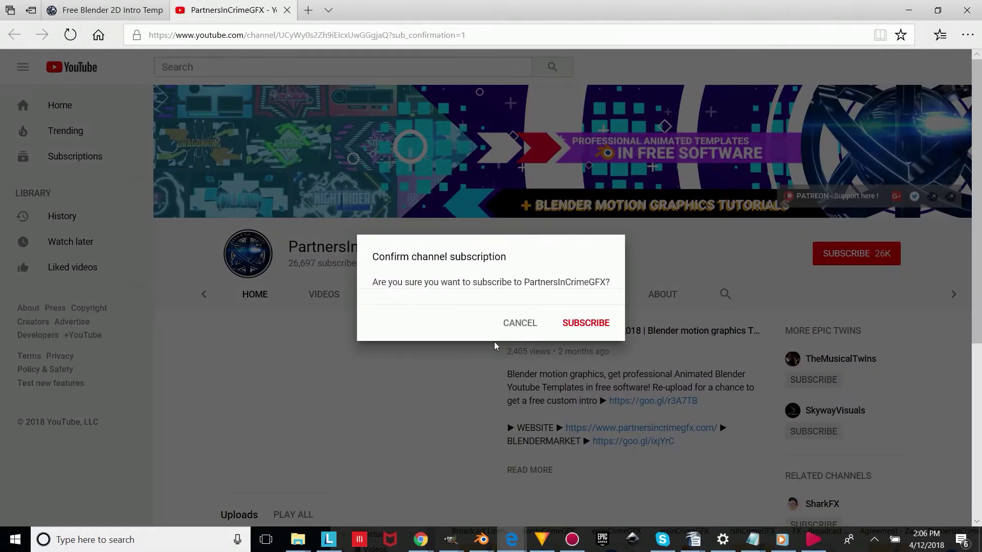
pyautogui.click(574, 331)
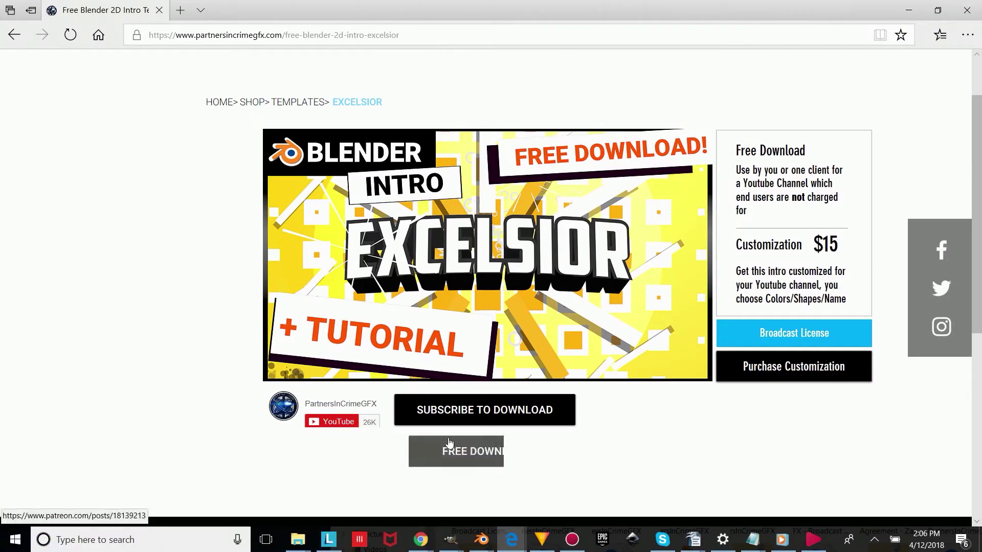
pyautogui.click(483, 452)
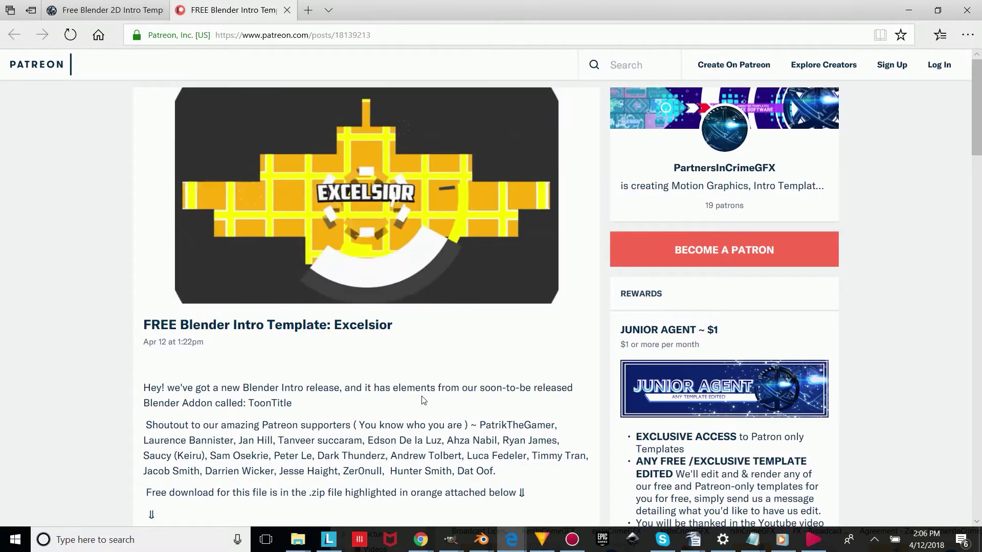
pyautogui.scroll(-2, 420, 405)
pyautogui.scroll(-2, 419, 405)
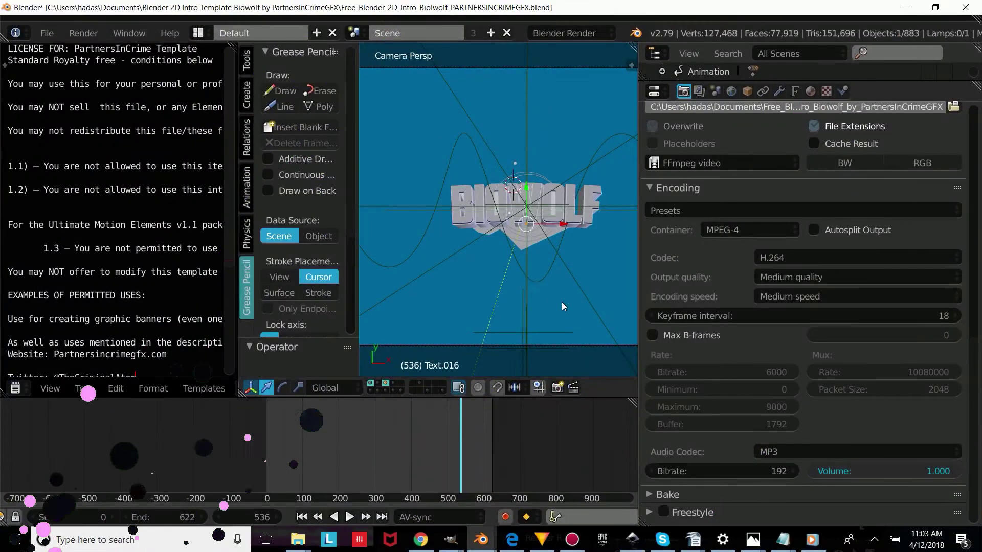
# - Replace the BIOWOLF letters in text object Text.012 with CUSTOM TEXT
pyautogui.scroll(-2, 519, 274)
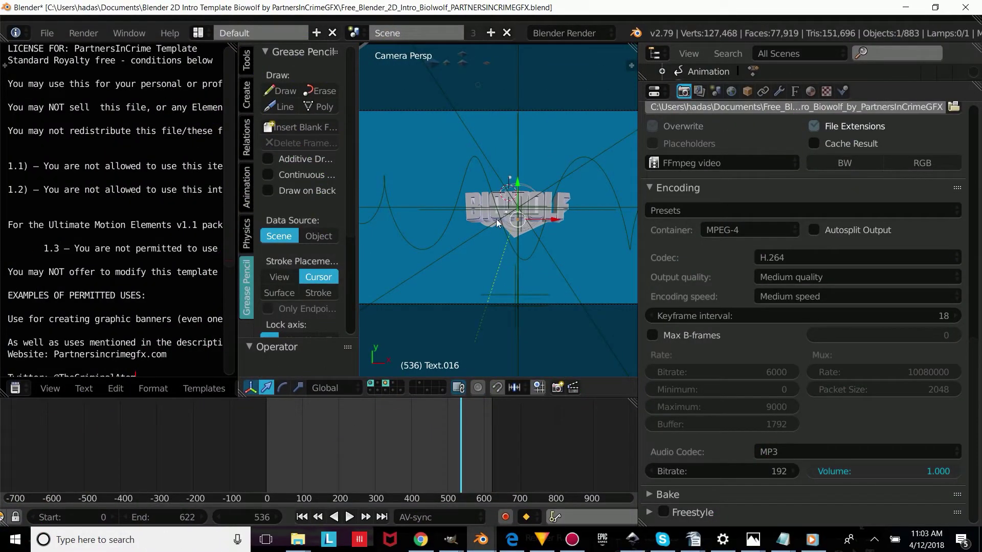
pyautogui.scroll(2, 475, 220)
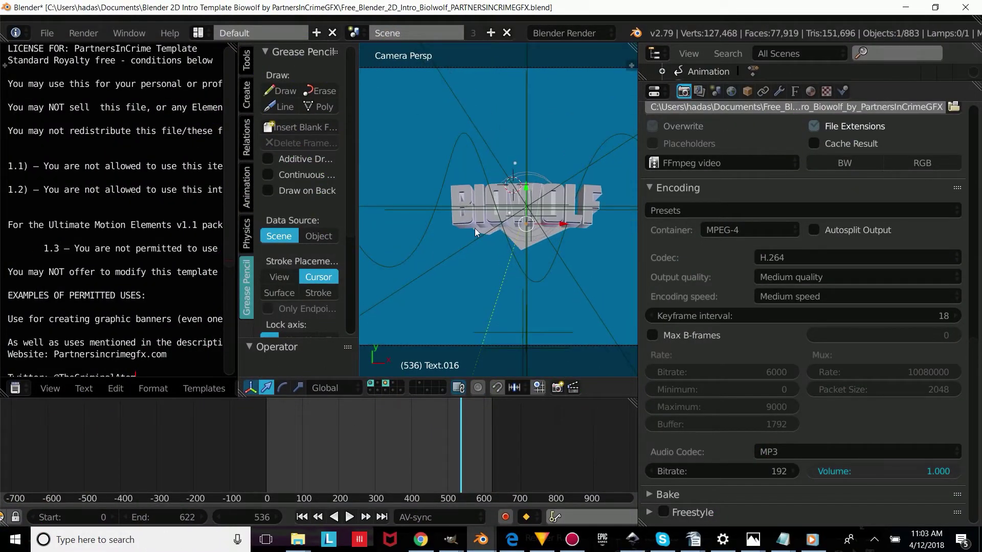
pyautogui.rightClick(470, 222)
pyautogui.press('Tab')
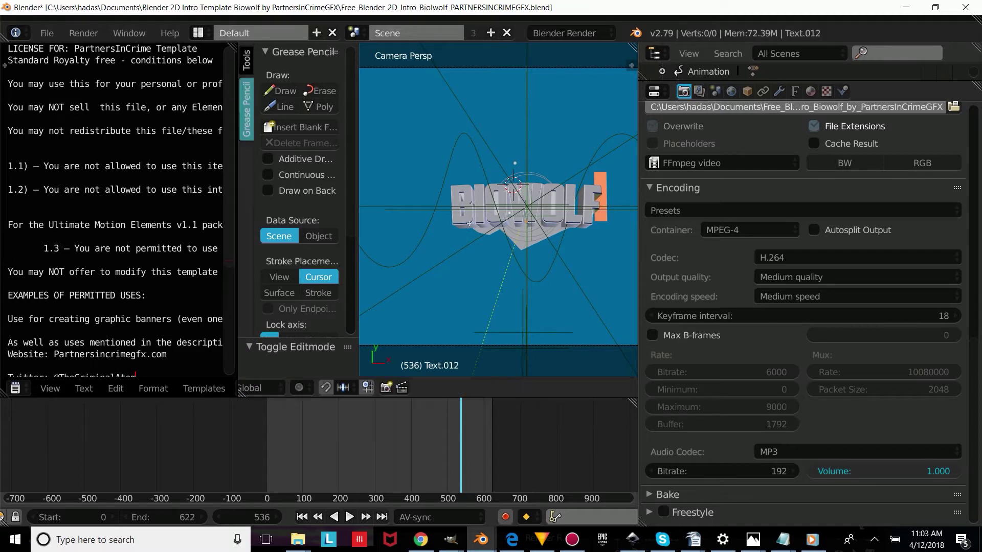
pyautogui.press('BackSpace')
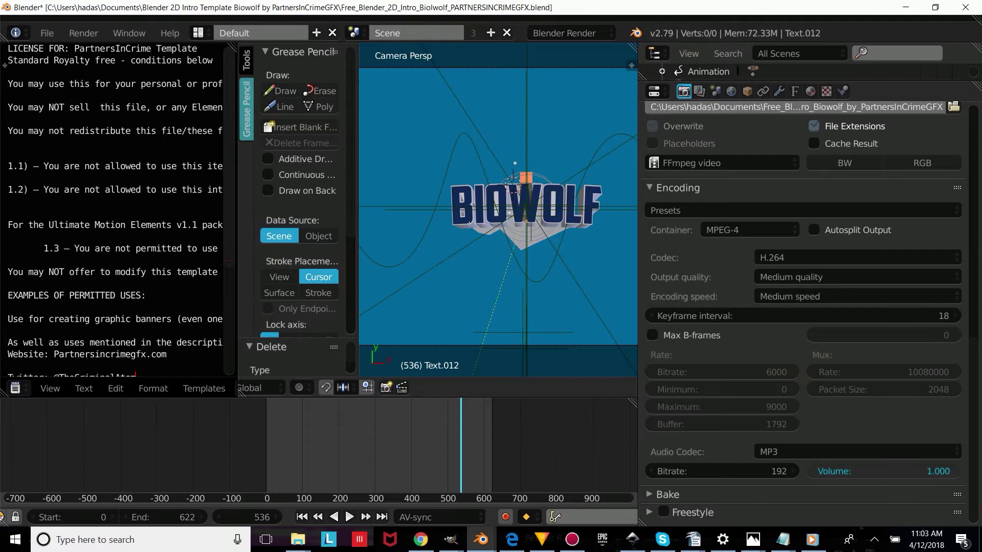
pyautogui.write('CUSTOM')
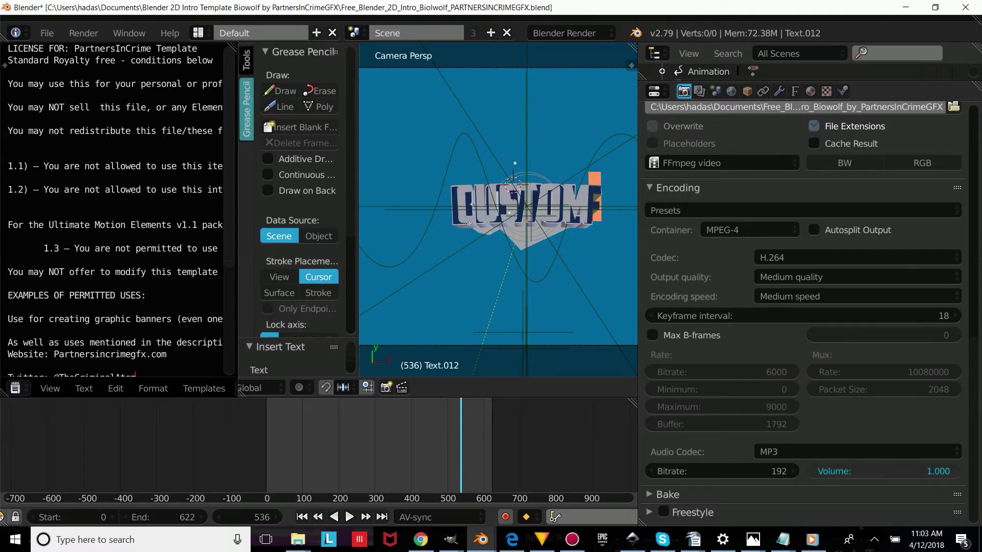
pyautogui.write(' TEXT')
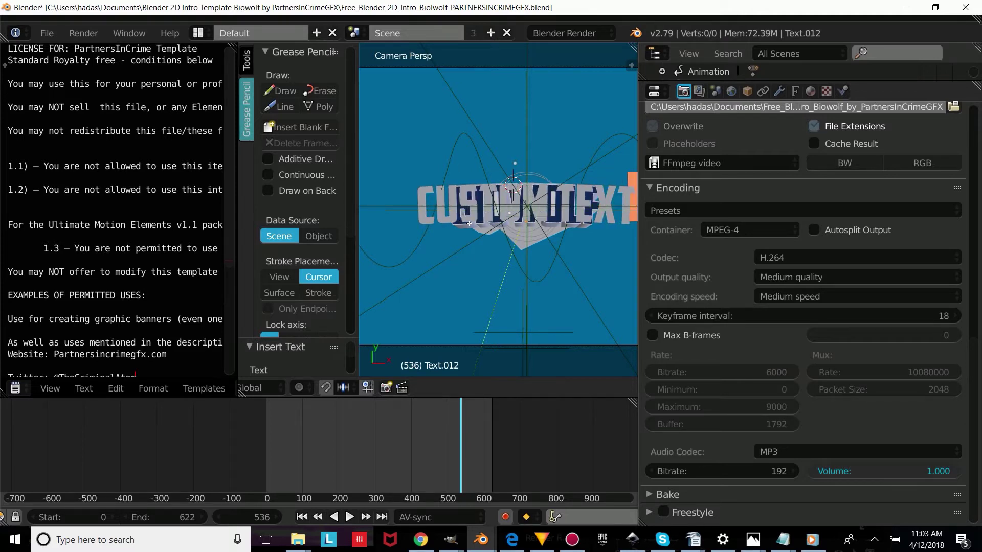
pyautogui.press('Tab')
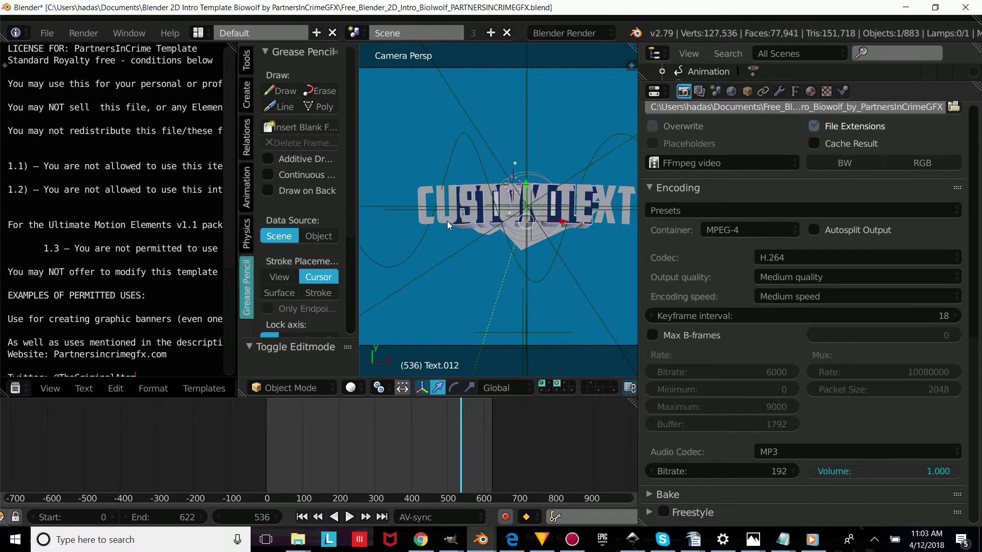
# - Retype text object Text.017 as CUSTOM TEXT as well
pyautogui.rightClick(480, 225)
pyautogui.press('Tab')
pyautogui.press('BackSpace')
pyautogui.press('BackSpace')
pyautogui.press('BackSpace')
pyautogui.press('BackSpace')
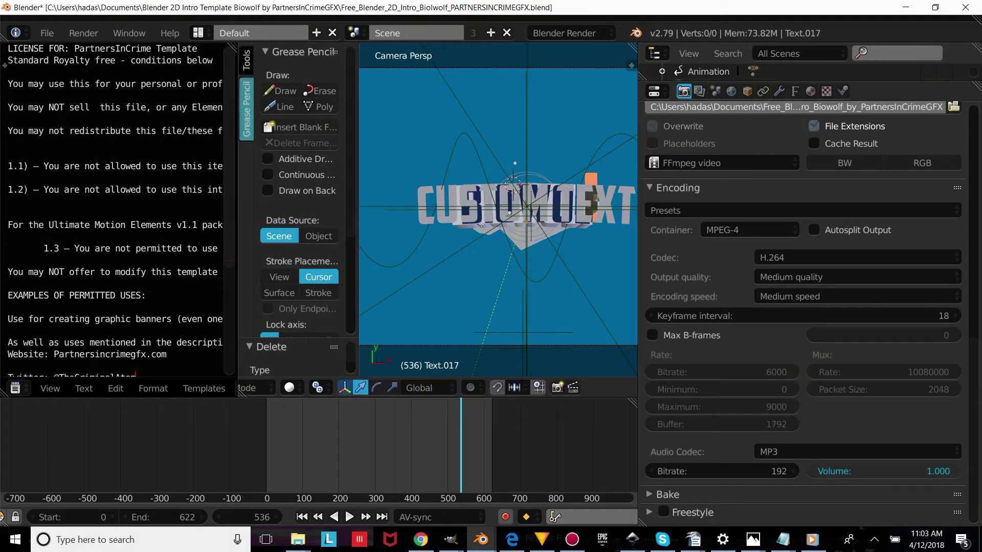
pyautogui.write('CUSTOM TEXT')
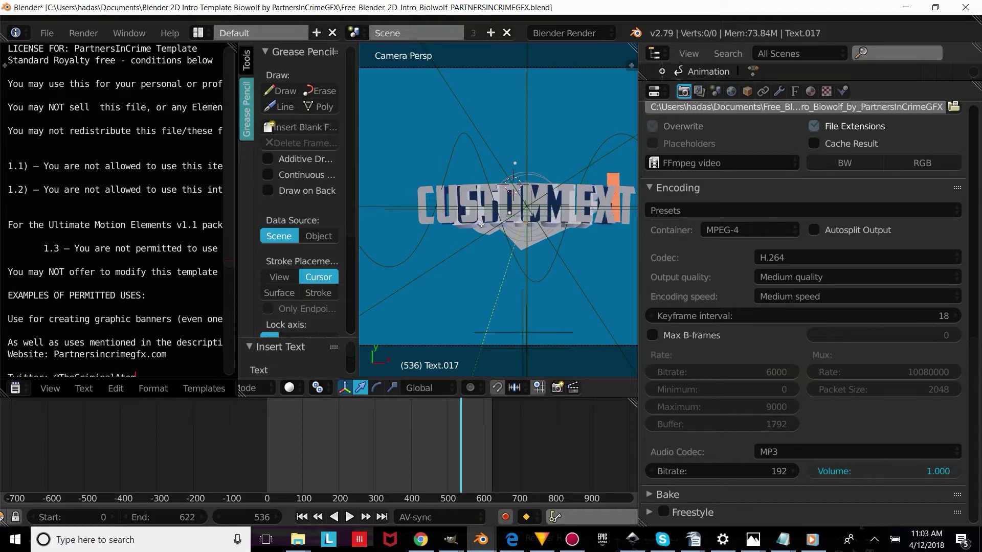
pyautogui.press('Tab')
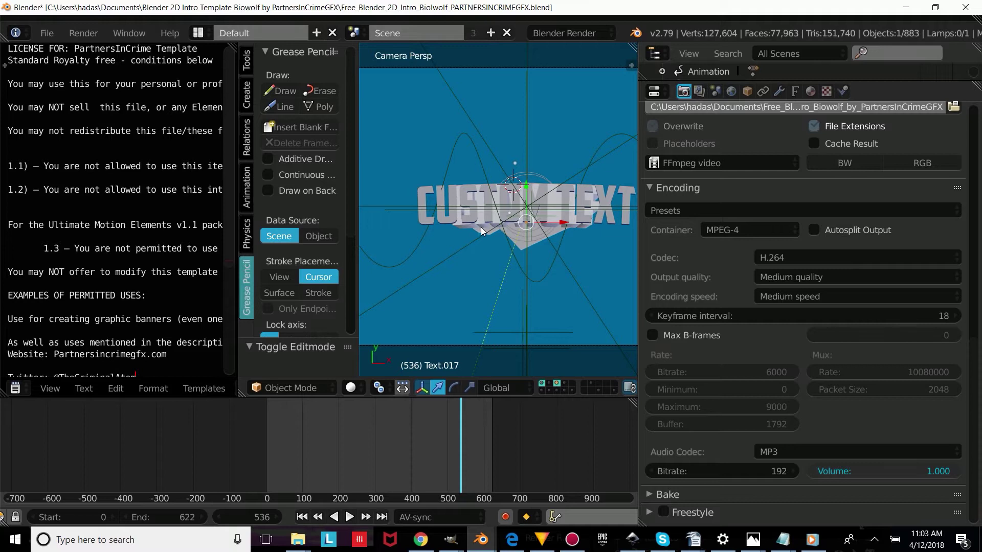
# - Fix the ending of text object Text.016 so it reads TEXT
pyautogui.rightClick(481, 224)
pyautogui.press('Tab')
pyautogui.press('BackSpace')
pyautogui.press('BackSpace')
pyautogui.press('BackSpace')
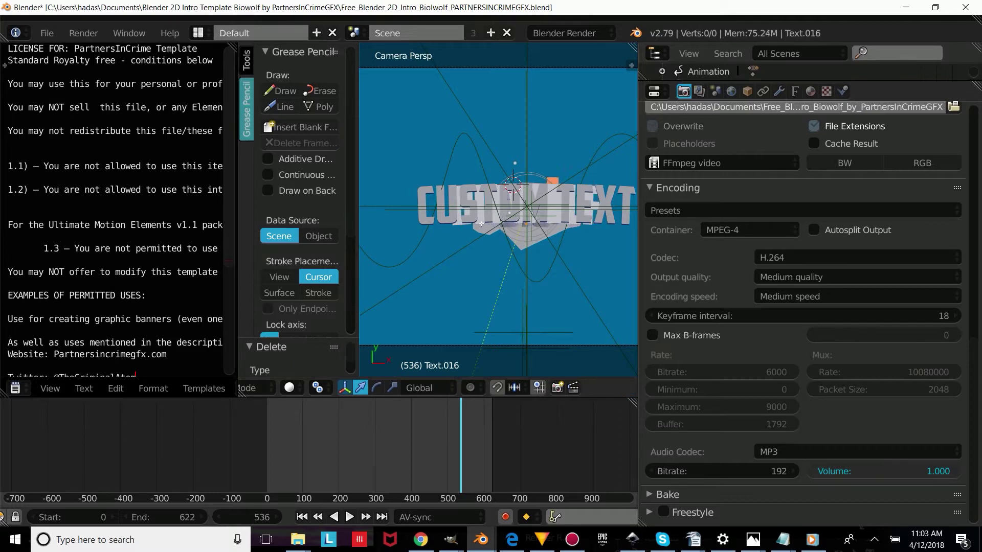
pyautogui.write('TEXT')
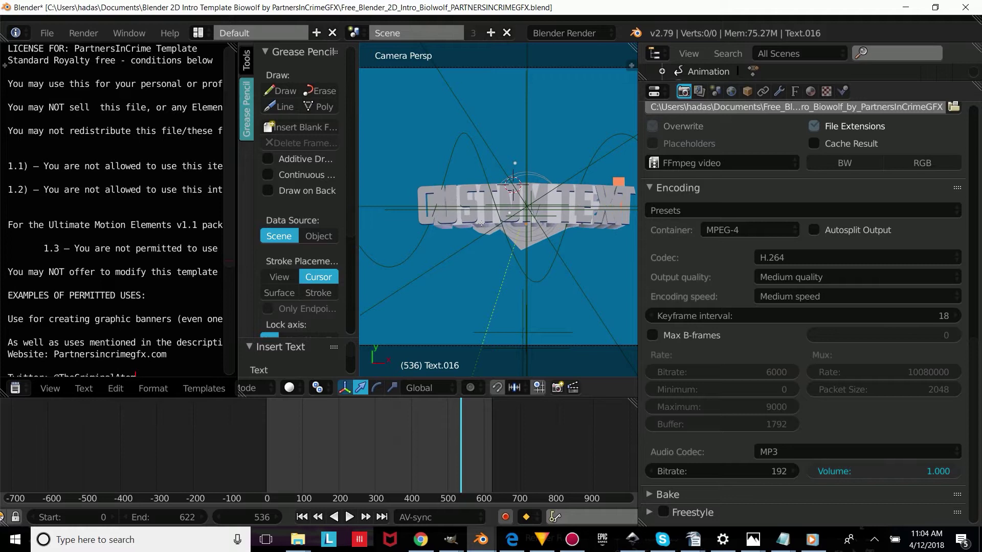
pyautogui.press('Tab')
# - Replace Text.035's trailing characters with TEXTXT so the layered title reads CUSTOM TEXT
pyautogui.scroll(3, 480, 224)
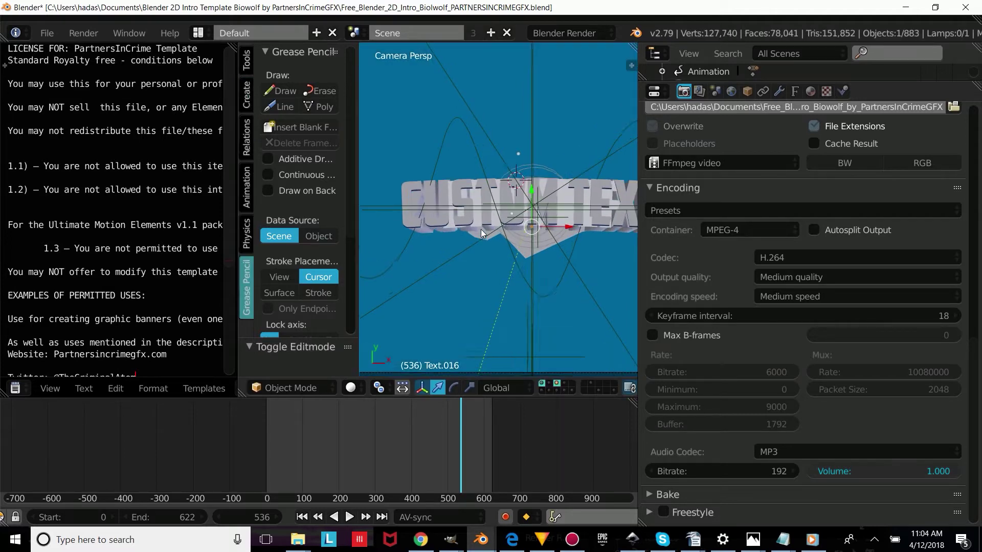
pyautogui.scroll(-2, 603, 193)
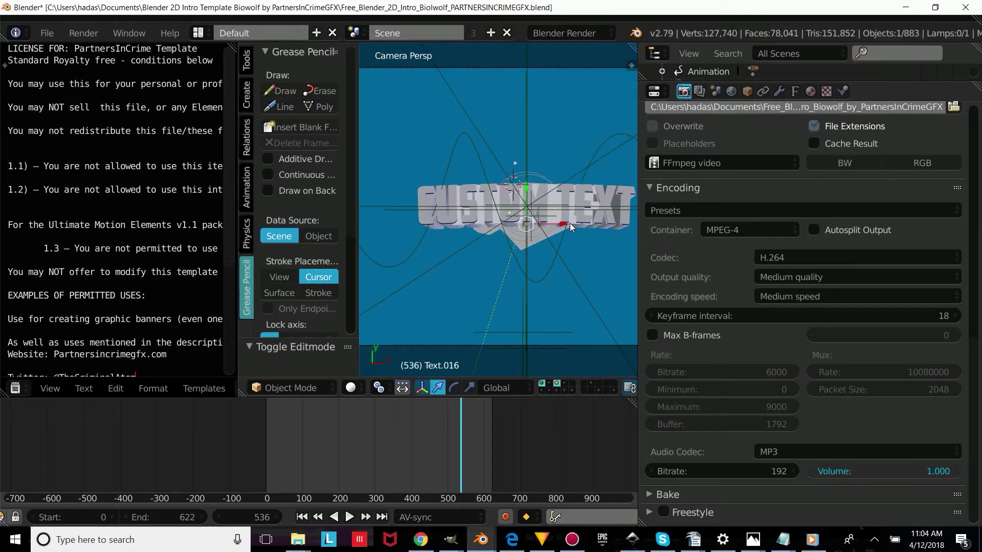
pyautogui.scroll(-1, 569, 223)
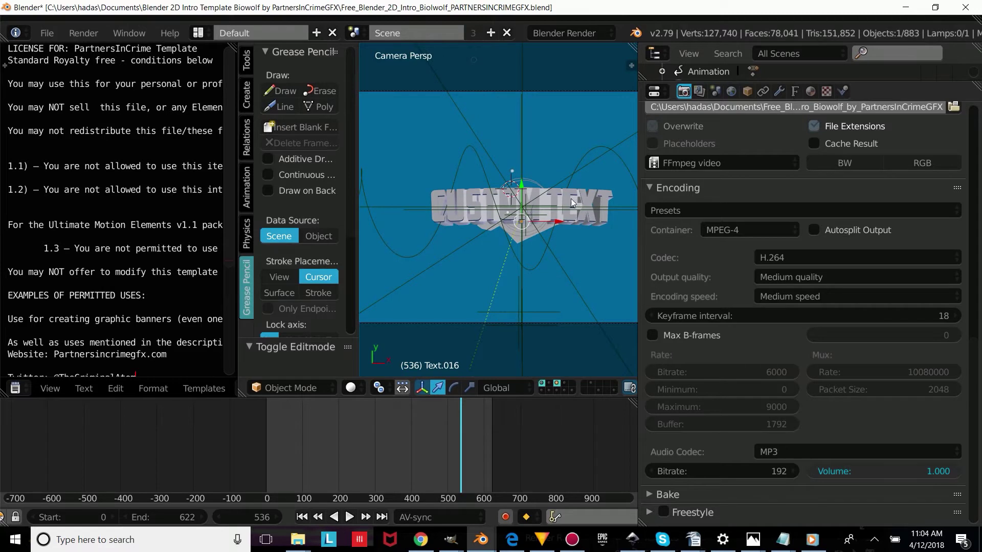
pyautogui.scroll(2, 590, 214)
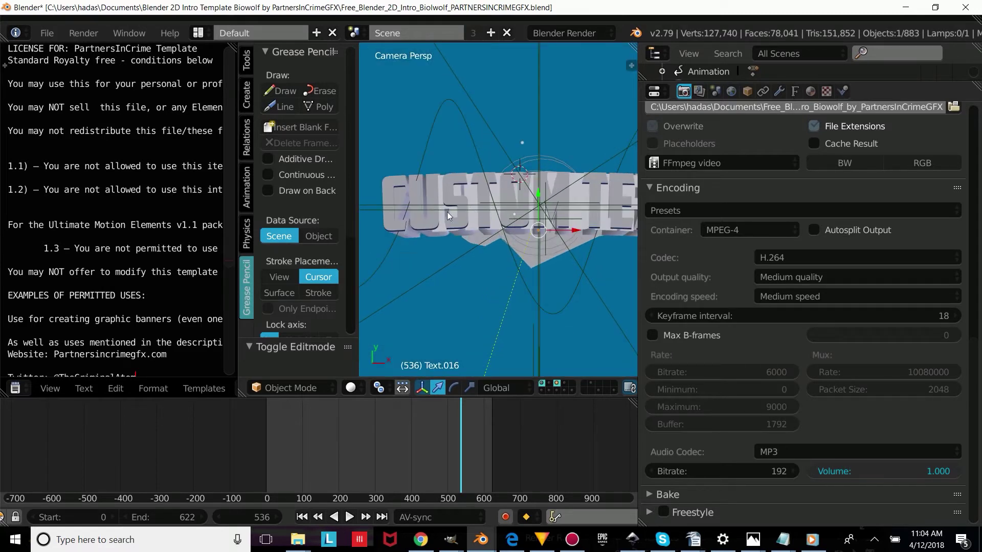
pyautogui.scroll(1, 443, 214)
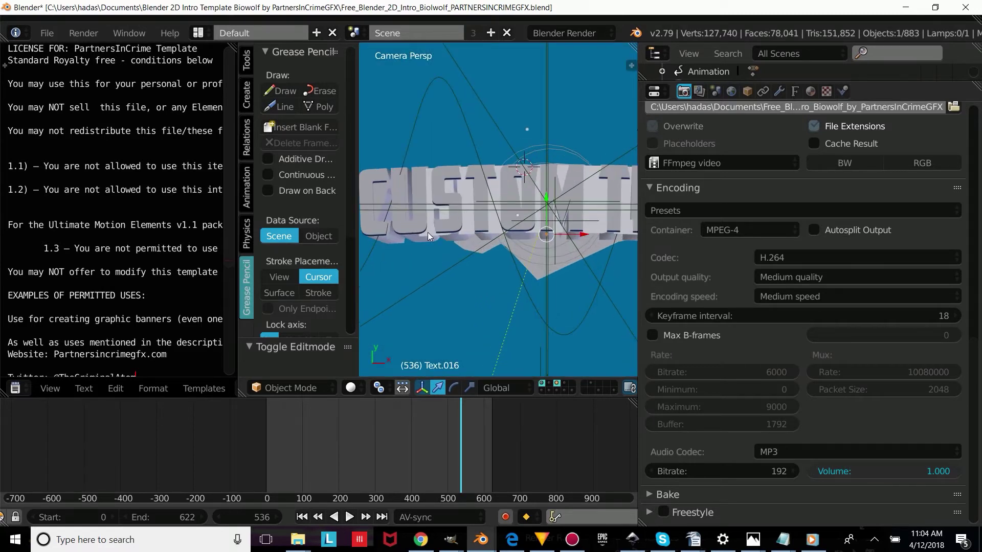
pyautogui.rightClick(442, 227)
pyautogui.scroll(-2, 436, 231)
pyautogui.press('Tab')
pyautogui.press('BackSpace')
pyautogui.press('BackSpace')
pyautogui.press('BackSpace')
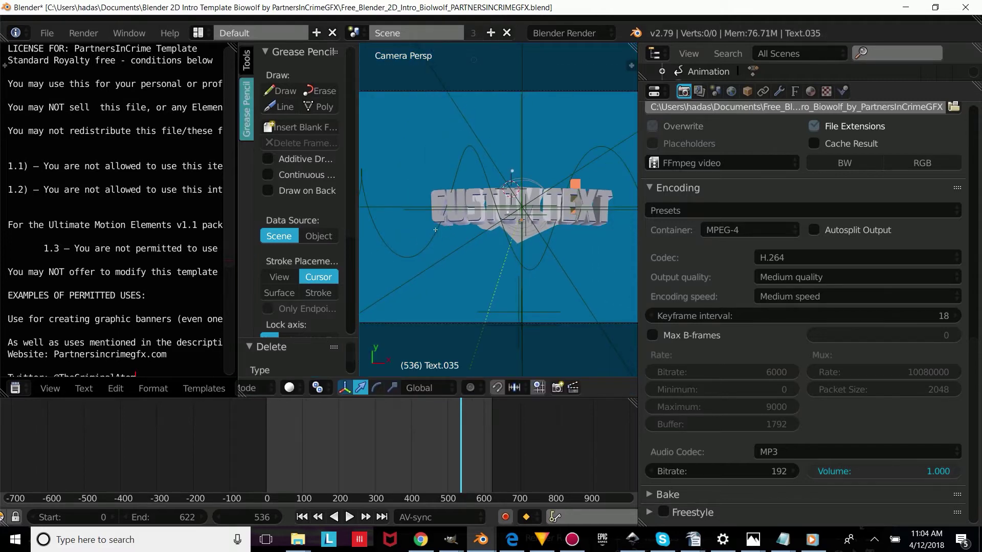
pyautogui.write('TEXT')
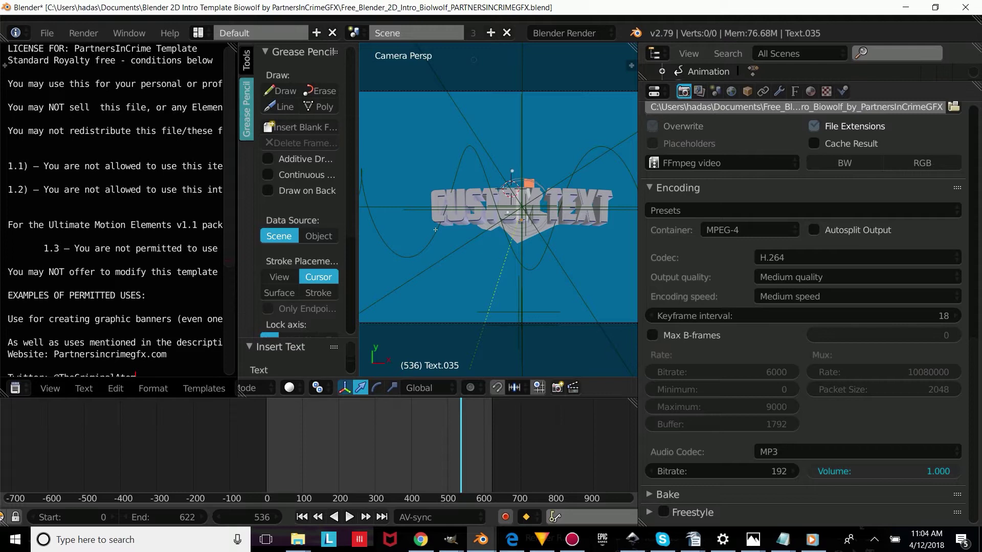
pyautogui.write('XT')
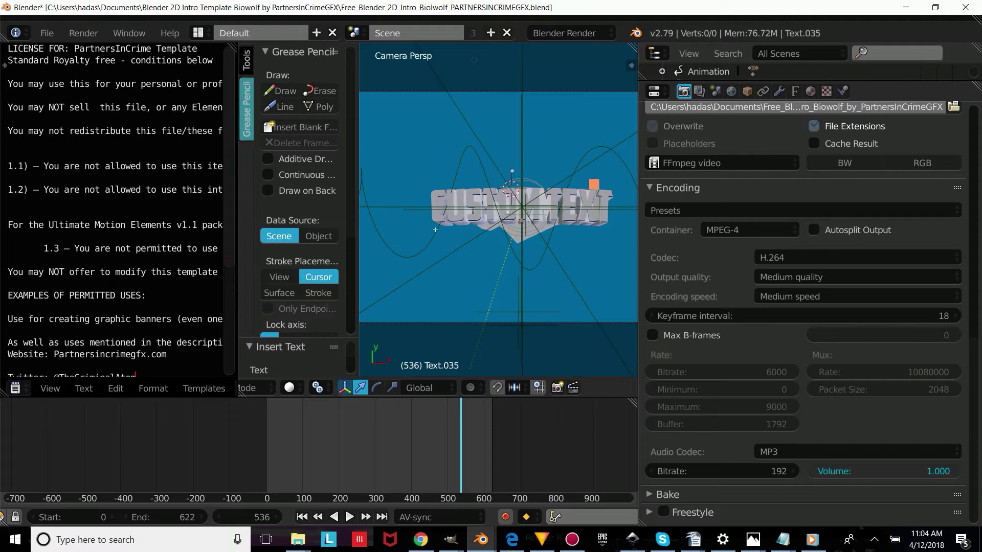
pyautogui.press('Tab')
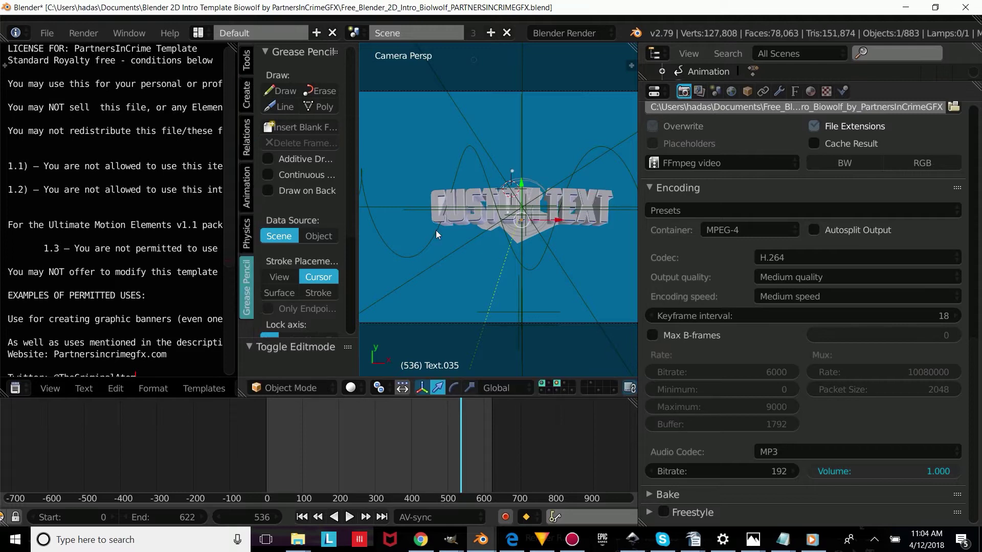
# - Point the render output to Free_Blender_Intro_Biowolf_by_PartnersInCrimeGFX on the Desktop
pyautogui.scroll(-3, 436, 231)
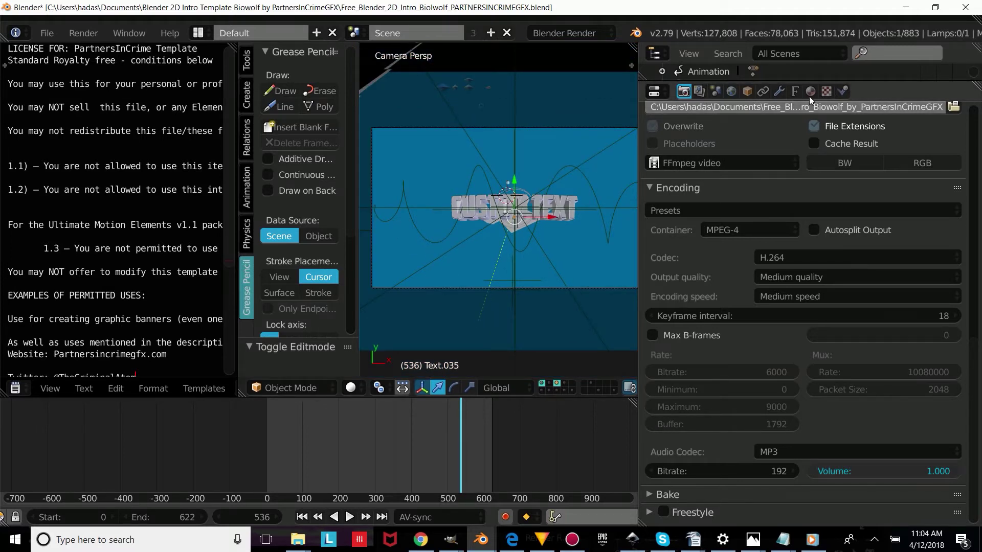
pyautogui.scroll(5, 828, 187)
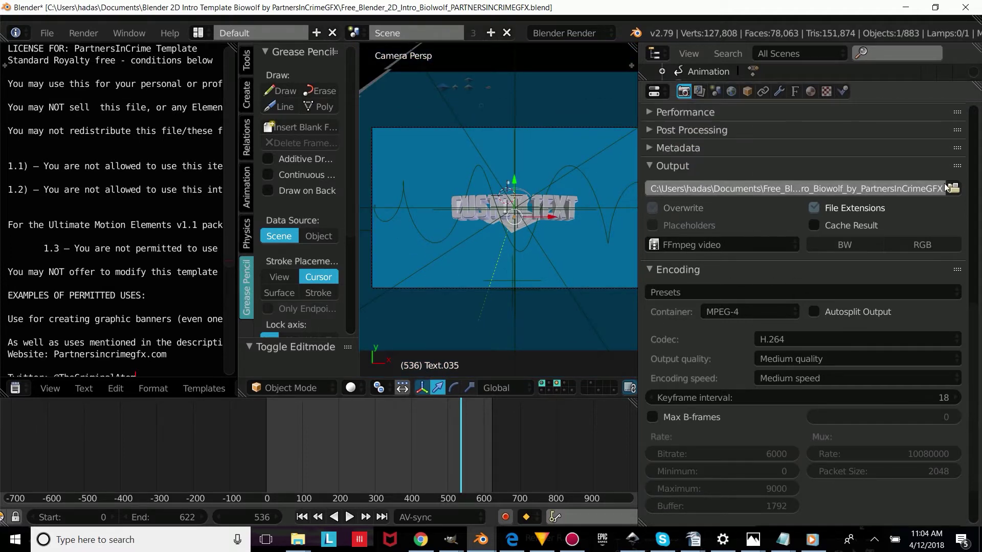
pyautogui.click(952, 186)
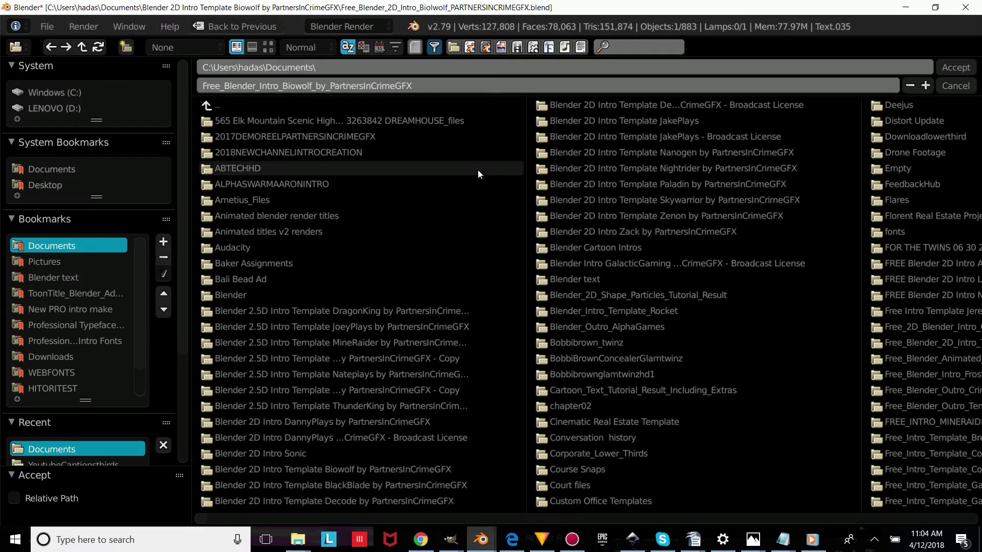
pyautogui.click(56, 186)
pyautogui.click(415, 84)
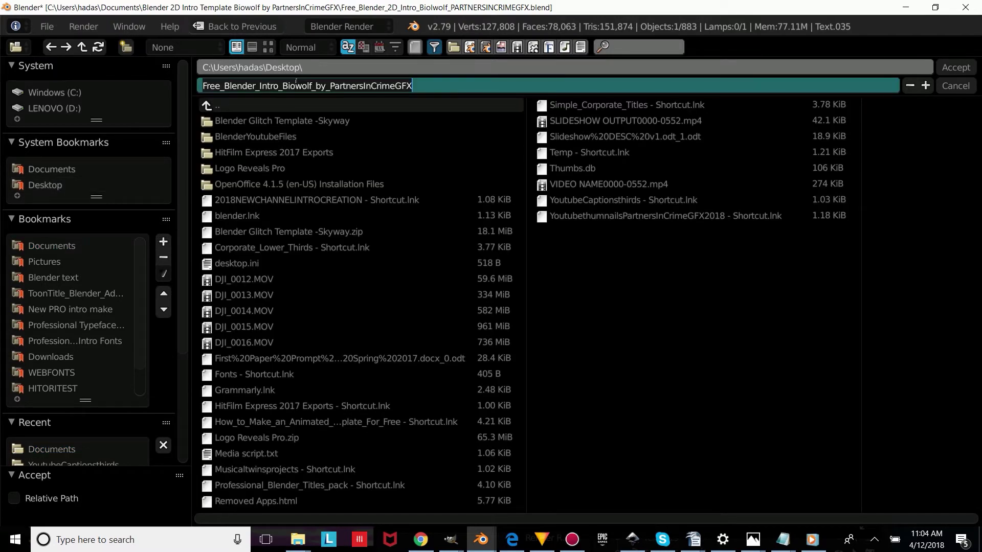
pyautogui.click(210, 85)
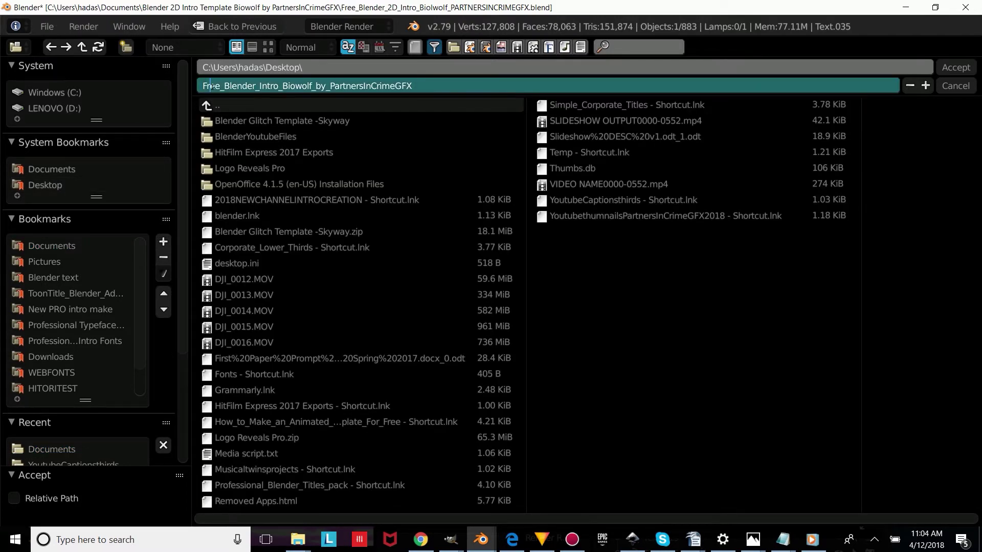
pyautogui.click(952, 68)
pyautogui.click(952, 69)
pyautogui.click(84, 32)
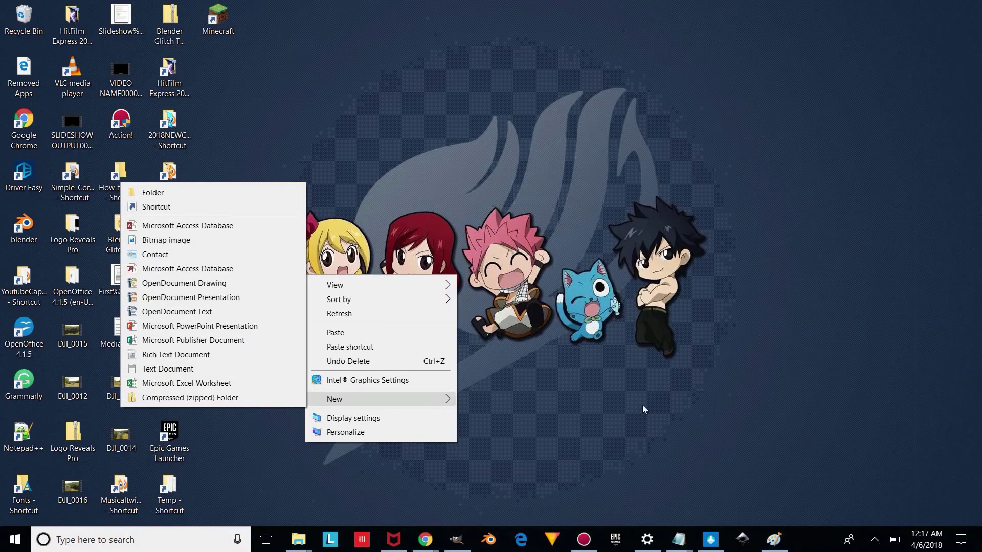
# - Make a new desktop folder via New > Folder and name it BlenderYoutubeFiles
pyautogui.rightClick(585, 359)
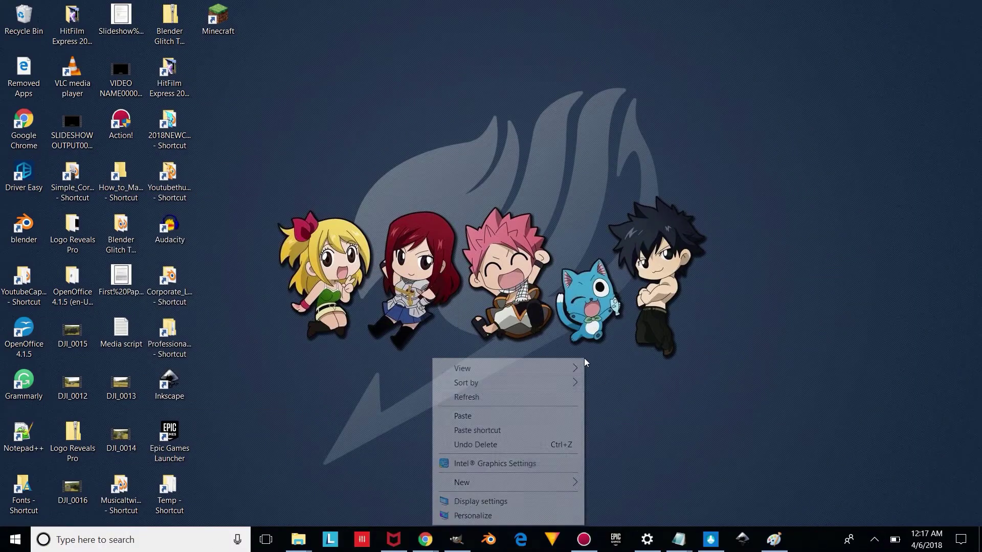
pyautogui.moveTo(497, 483)
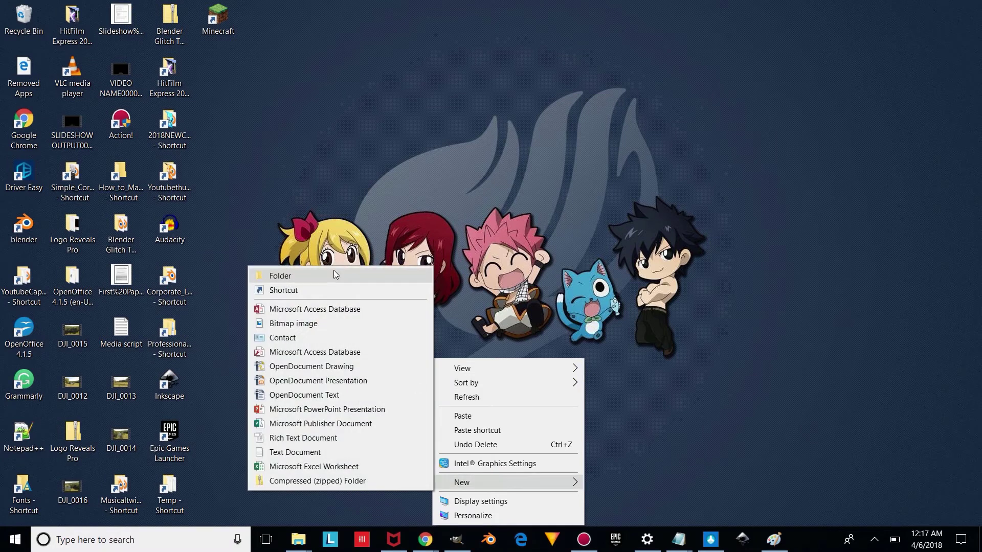
pyautogui.click(281, 276)
pyautogui.write('Bl')
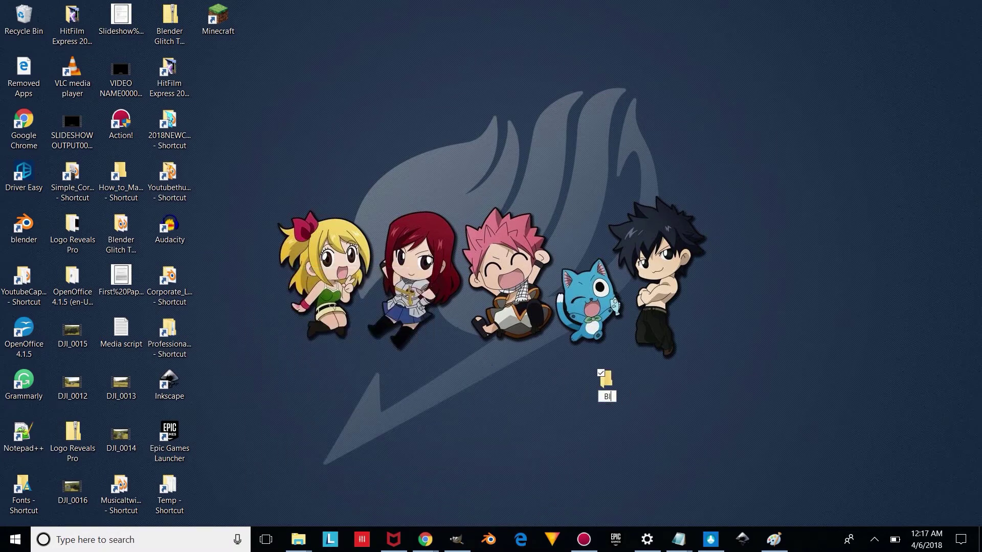
pyautogui.write('enderYoutubeFiles')
pyautogui.press('Return')
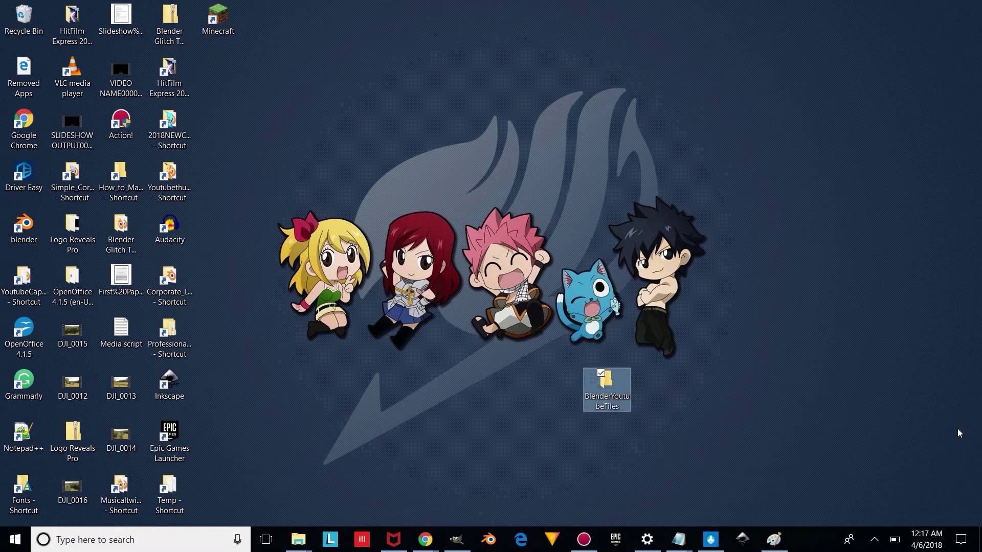
# - Move the Free_Blender intro render and MINECRAFTHXD1F0001-3053 MP4s from Documents into BlenderYoutubeFiles
pyautogui.doubleClick(619, 387)
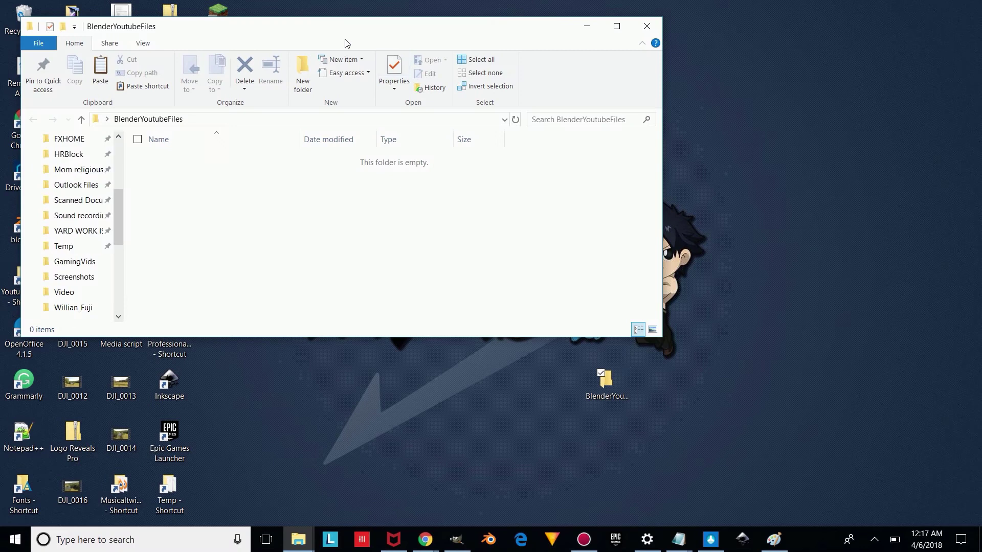
pyautogui.moveTo(220, 29); pyautogui.dragTo(501, 185)
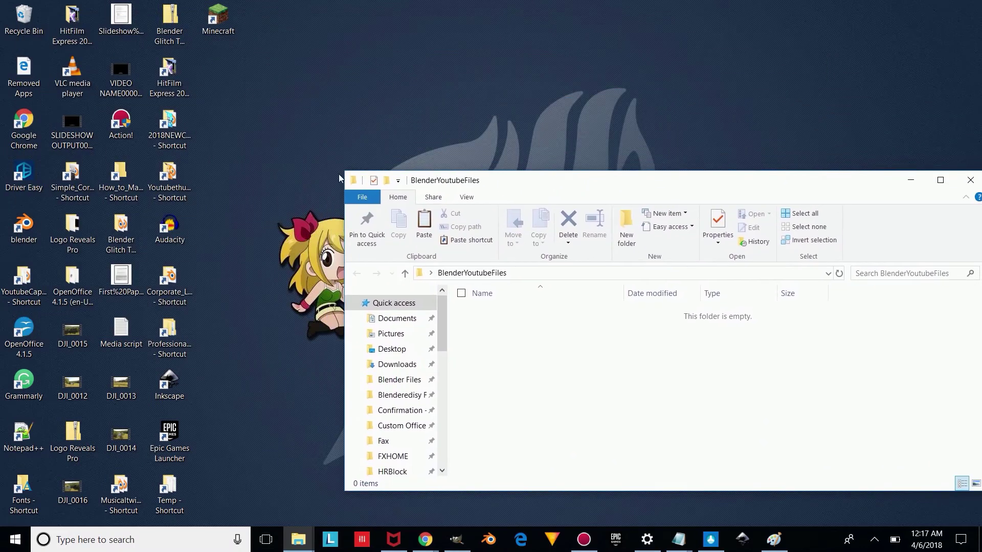
pyautogui.moveTo(339, 179); pyautogui.dragTo(588, 182)
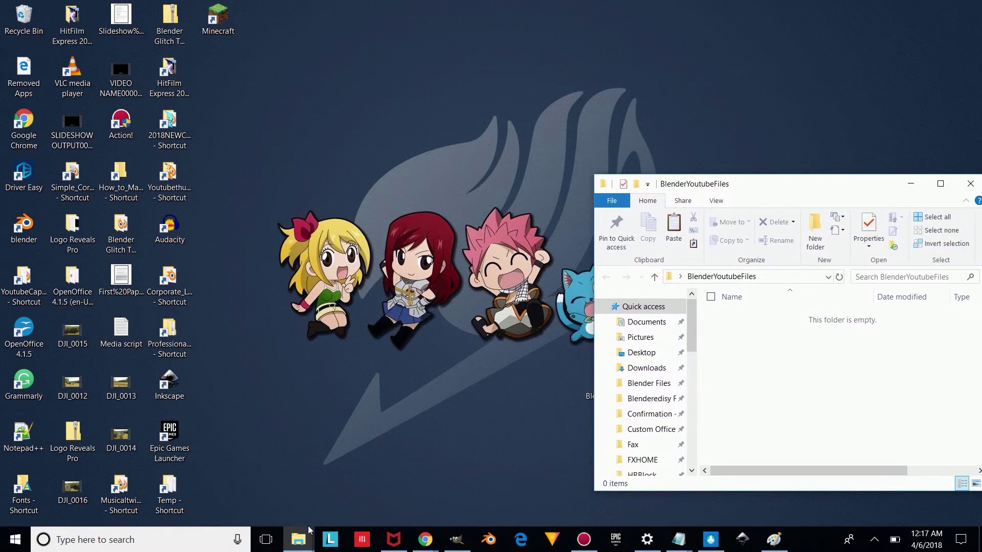
pyautogui.click(308, 531)
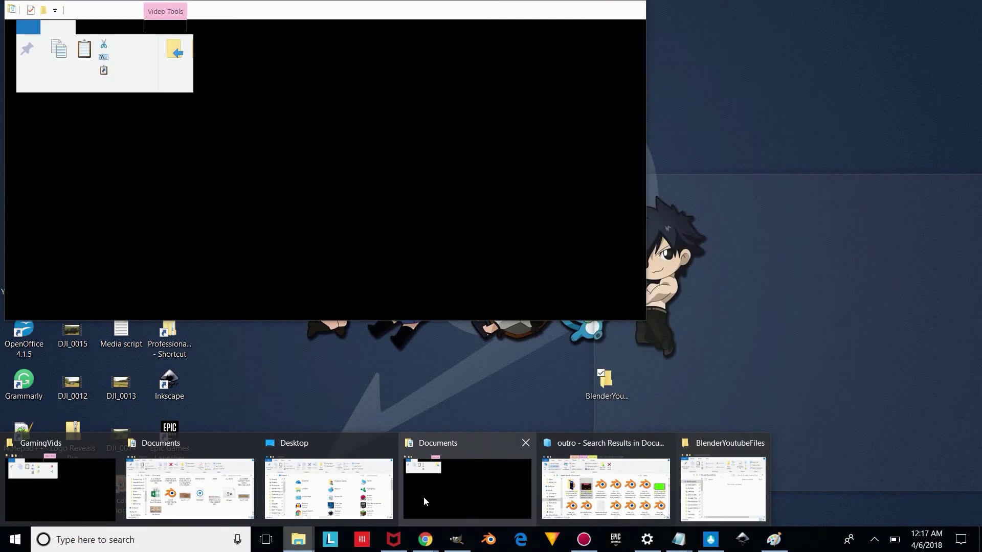
pyautogui.click(434, 495)
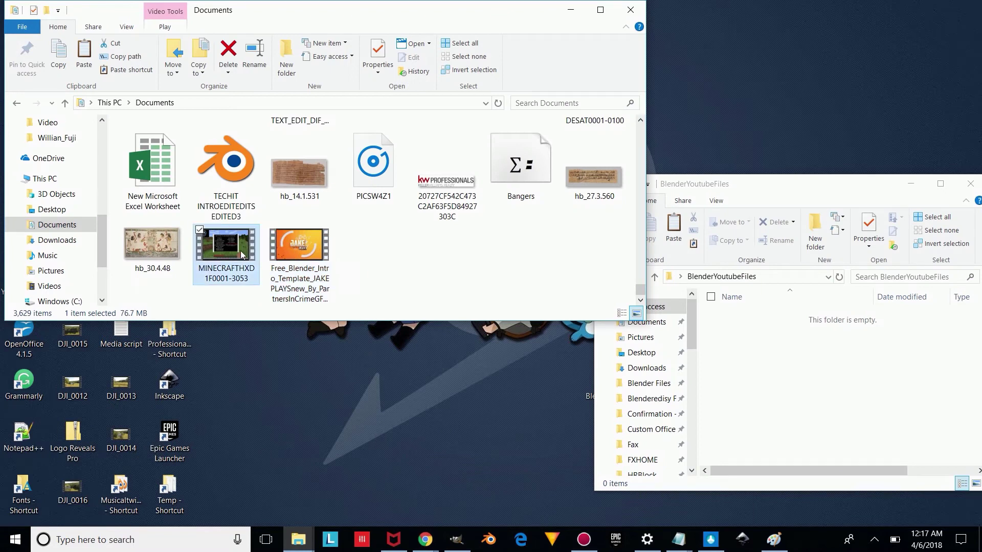
pyautogui.moveTo(300, 260); pyautogui.dragTo(795, 366)
pyautogui.click(226, 270)
pyautogui.moveTo(225, 270); pyautogui.dragTo(786, 358)
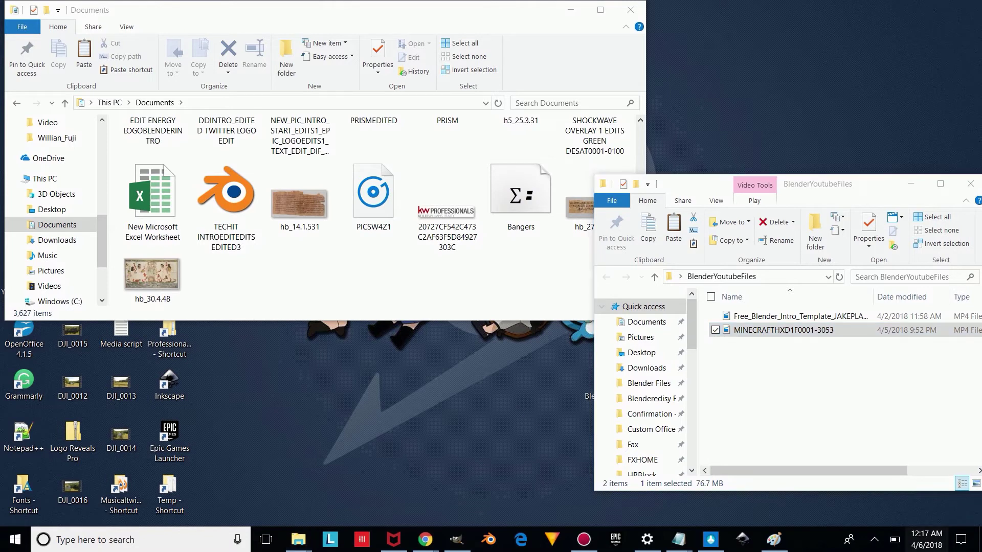
pyautogui.press('super+d')
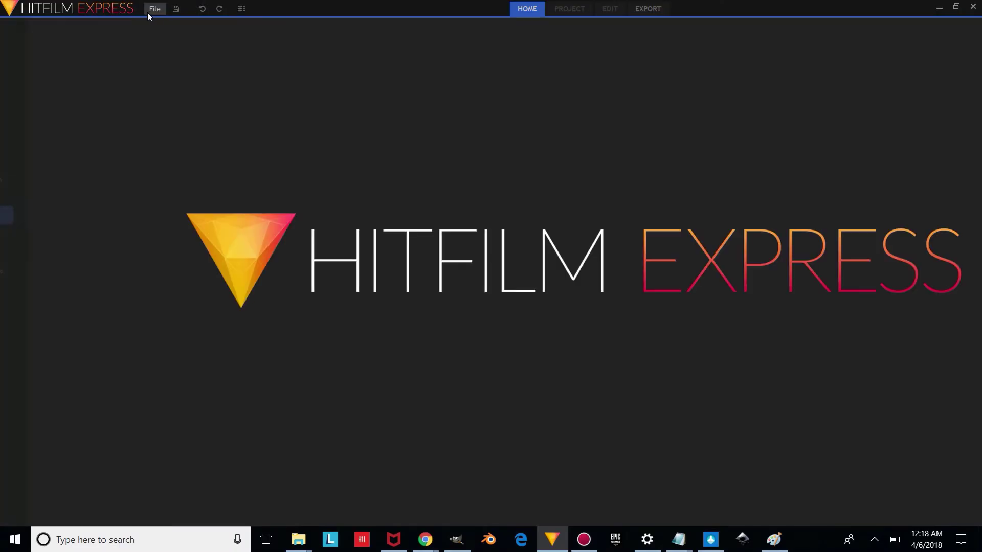
# - Create a new HitFilm project with the 1080p Full HD @ 24 fps template and start editing
pyautogui.click(155, 9)
pyautogui.click(164, 27)
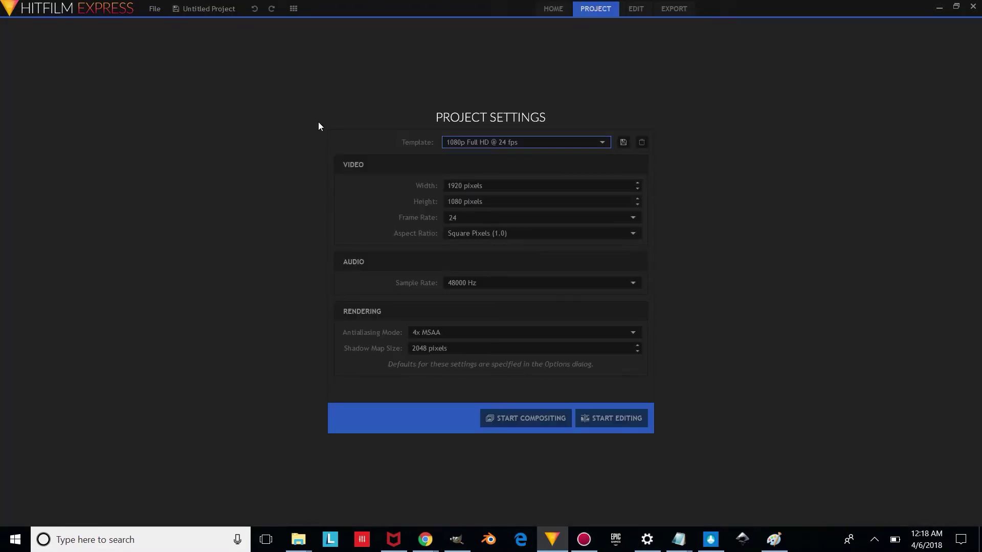
pyautogui.click(513, 144)
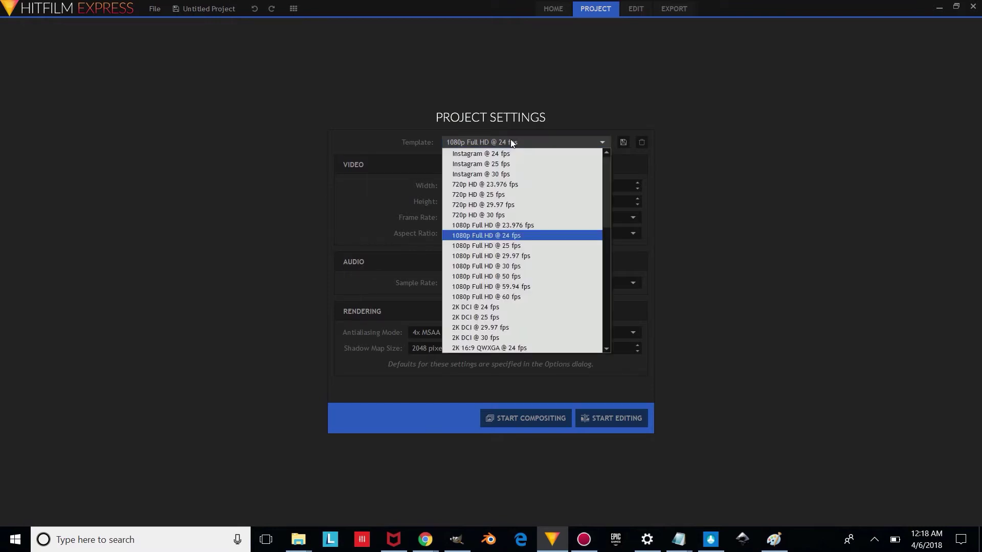
pyautogui.click(506, 235)
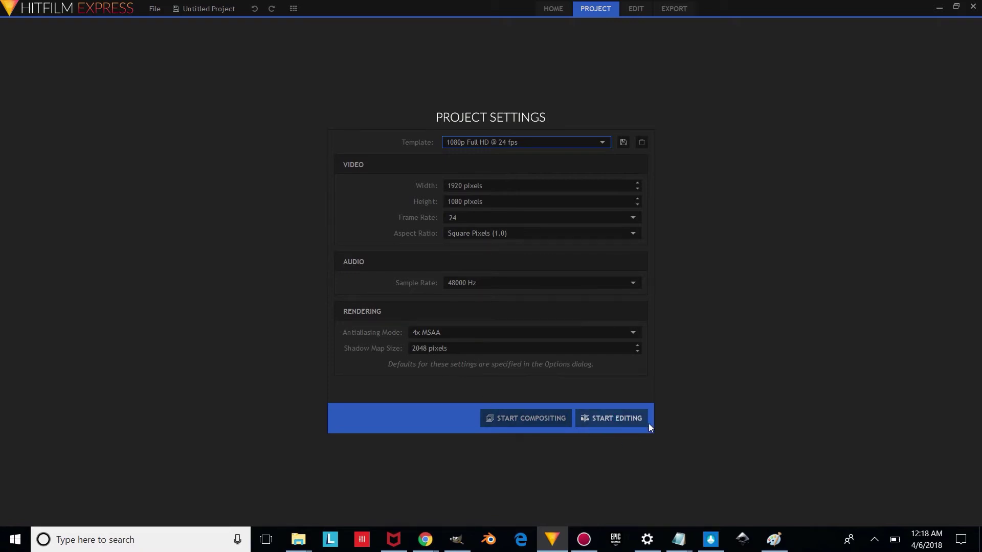
pyautogui.click(615, 422)
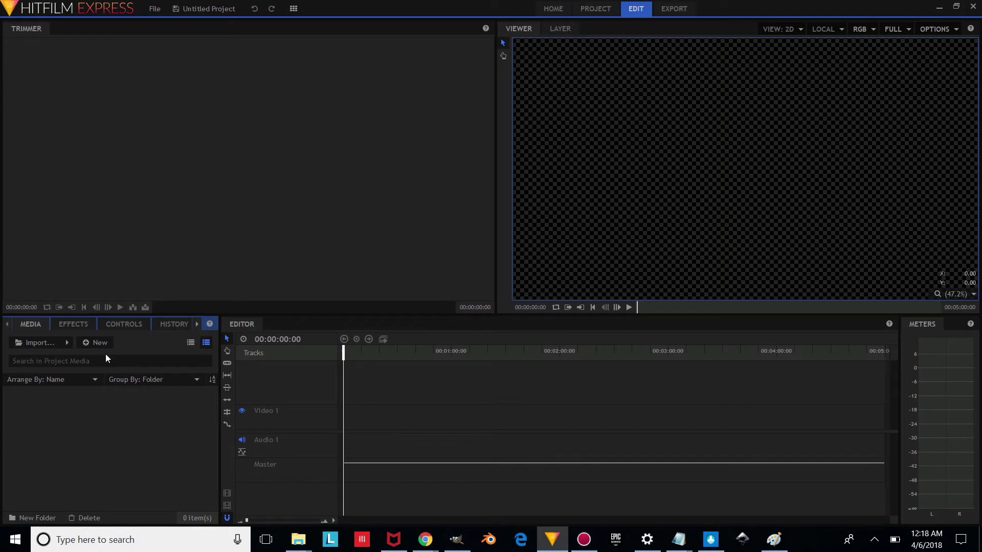
# - Drag both MP4s from BlenderYoutubeFiles into the Media panel, then drop the intro onto the timeline
pyautogui.moveTo(300, 542)
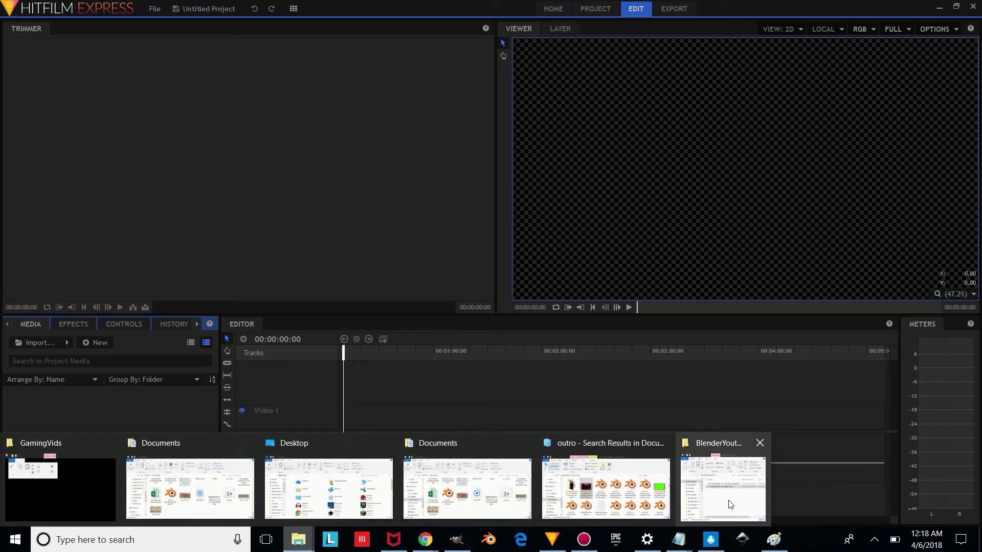
pyautogui.click(683, 445)
pyautogui.moveTo(799, 189); pyautogui.dragTo(491, 185)
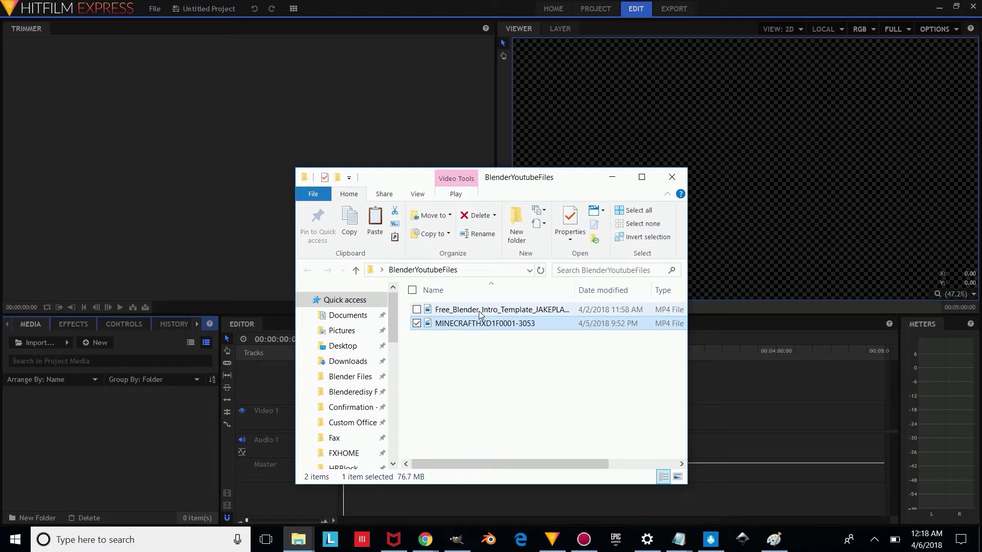
pyautogui.moveTo(480, 313); pyautogui.dragTo(71, 427)
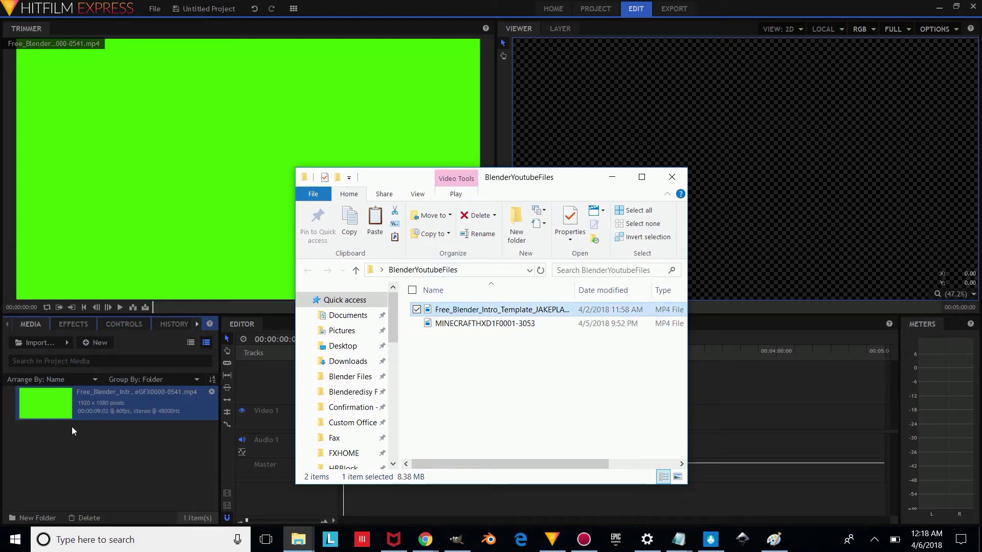
pyautogui.moveTo(490, 324); pyautogui.dragTo(111, 472)
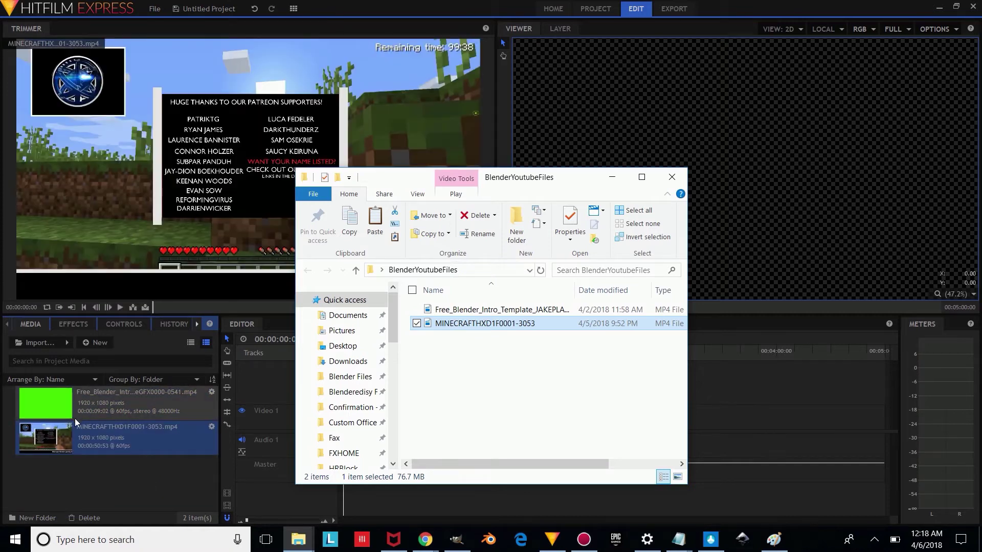
pyautogui.moveTo(49, 397); pyautogui.dragTo(525, 392)
# - Lay the Minecraft gameplay on Video 1 from 0 with the intro on Video 2 near its end
pyautogui.click(533, 299)
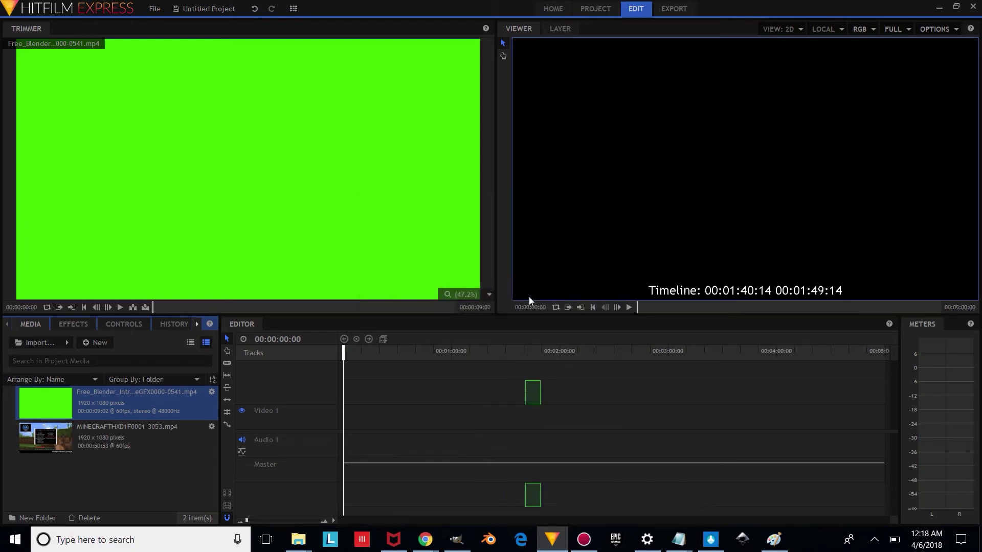
pyautogui.moveTo(57, 440); pyautogui.dragTo(343, 431)
pyautogui.moveTo(533, 389); pyautogui.dragTo(432, 390)
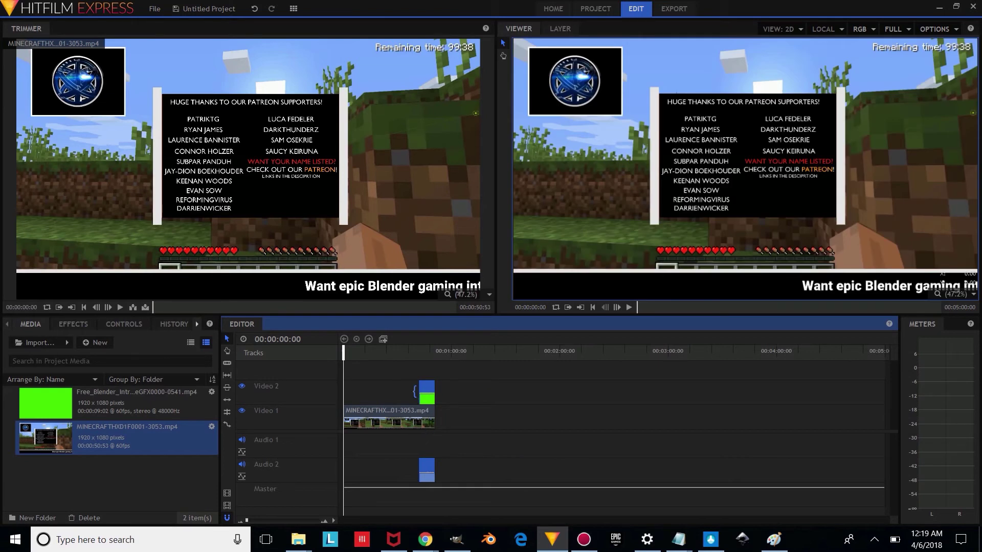
pyautogui.moveTo(247, 521); pyautogui.dragTo(250, 520)
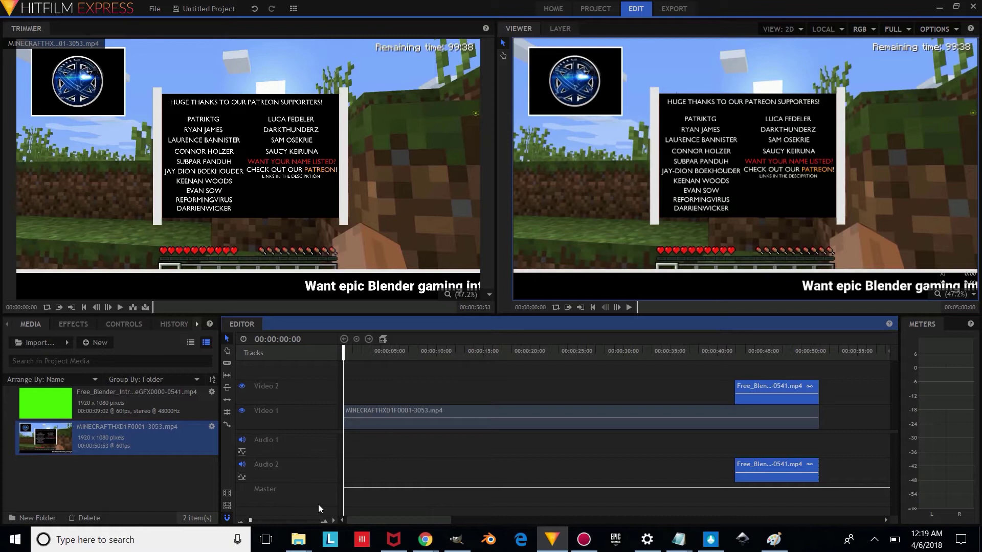
pyautogui.press('h')
pyautogui.moveTo(667, 458); pyautogui.dragTo(356, 448)
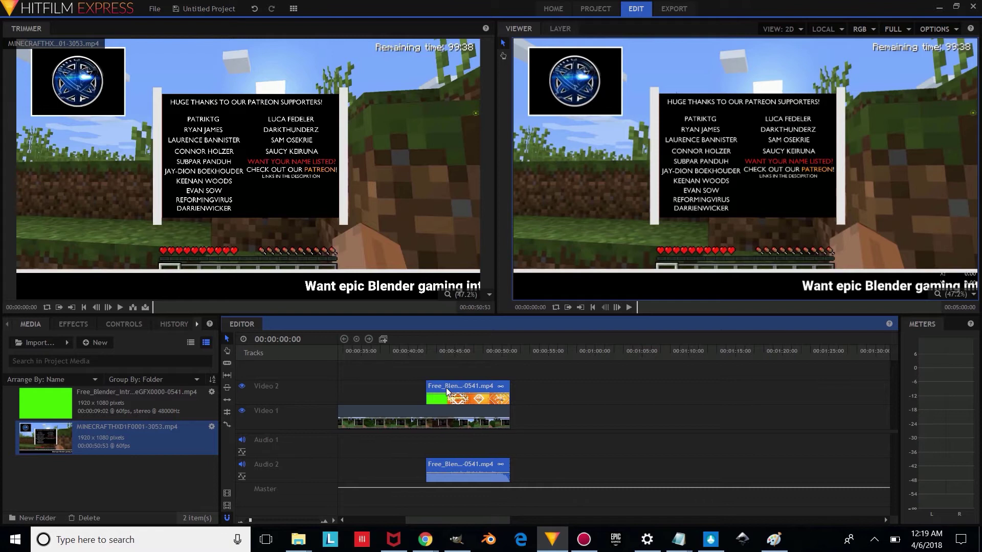
pyautogui.click(80, 325)
# - Apply a Hue & RGB Key to the intro clip, matching by RGB with green as key color
pyautogui.click(104, 343)
pyautogui.write('key')
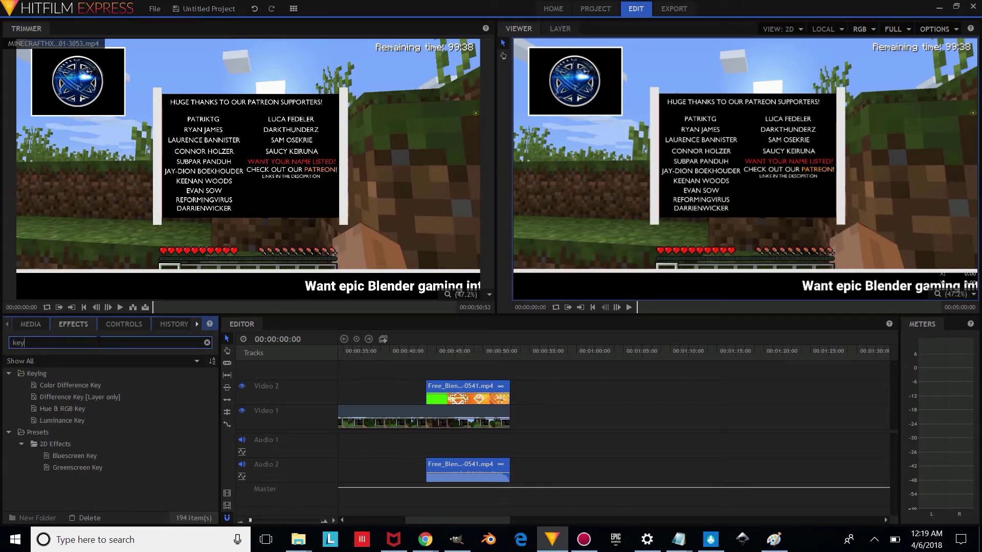
pyautogui.moveTo(47, 408); pyautogui.dragTo(445, 399)
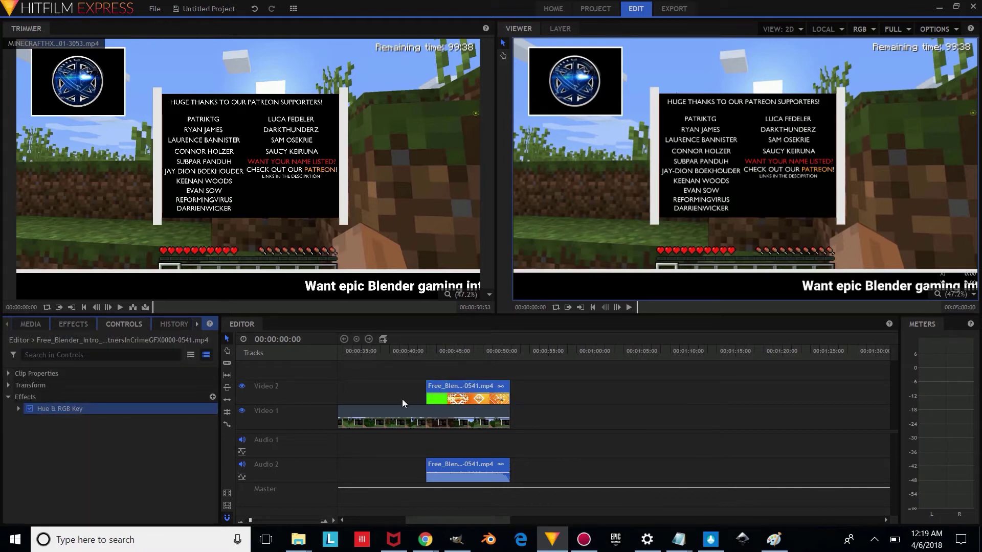
pyautogui.click(22, 408)
pyautogui.click(133, 455)
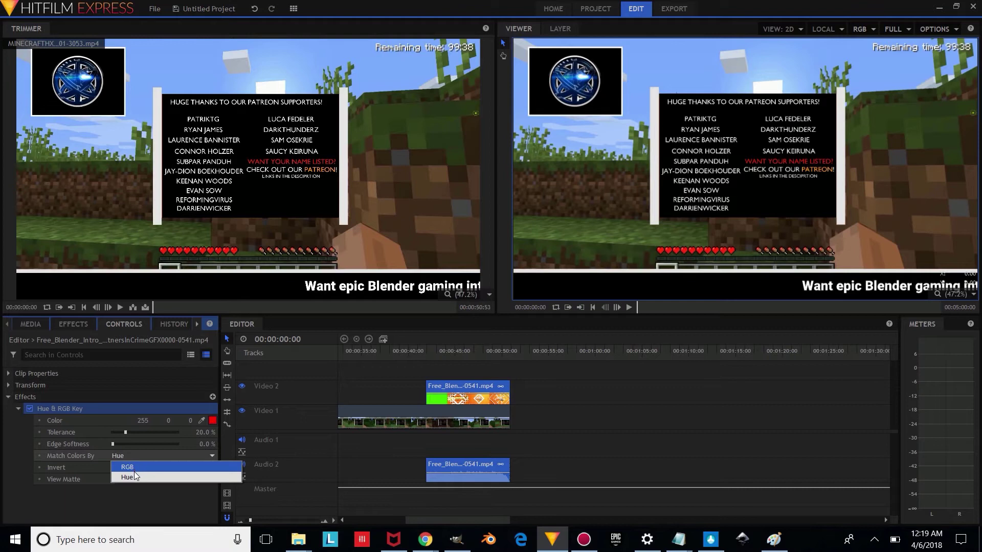
pyautogui.click(134, 467)
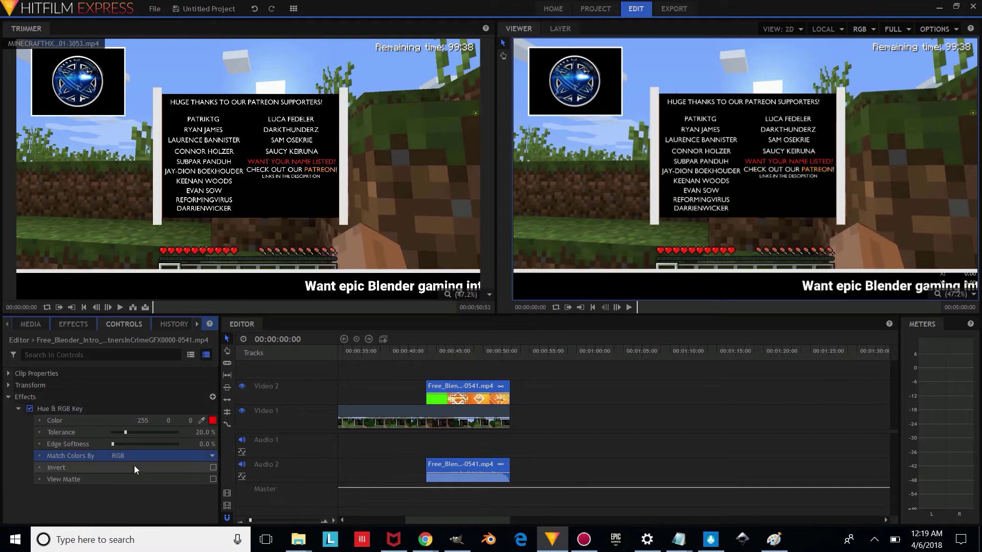
pyautogui.click(213, 421)
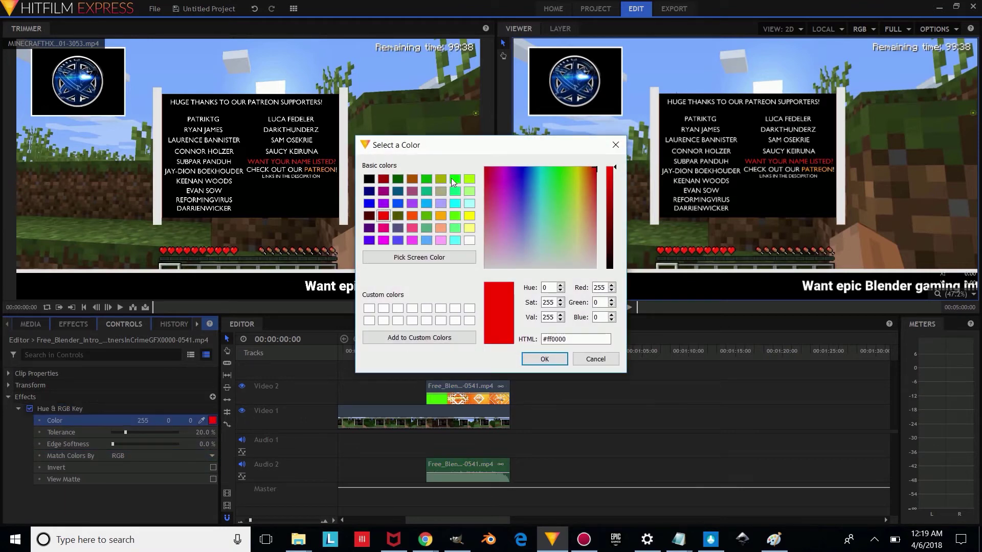
pyautogui.click(452, 179)
pyautogui.click(544, 359)
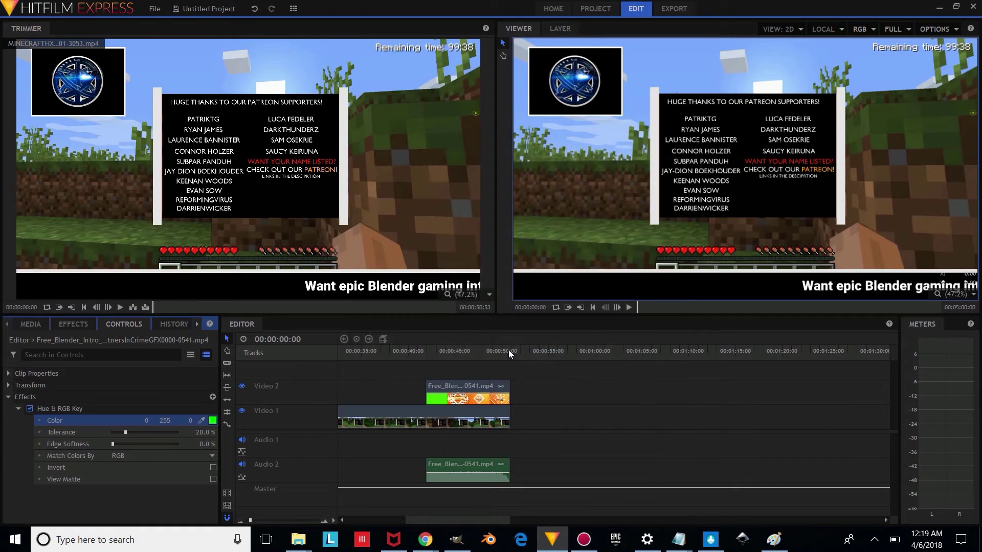
# - Raise the key tolerance to 46% and scrub through the intro to preview the result
pyautogui.click(432, 351)
pyautogui.moveTo(432, 351); pyautogui.dragTo(429, 351)
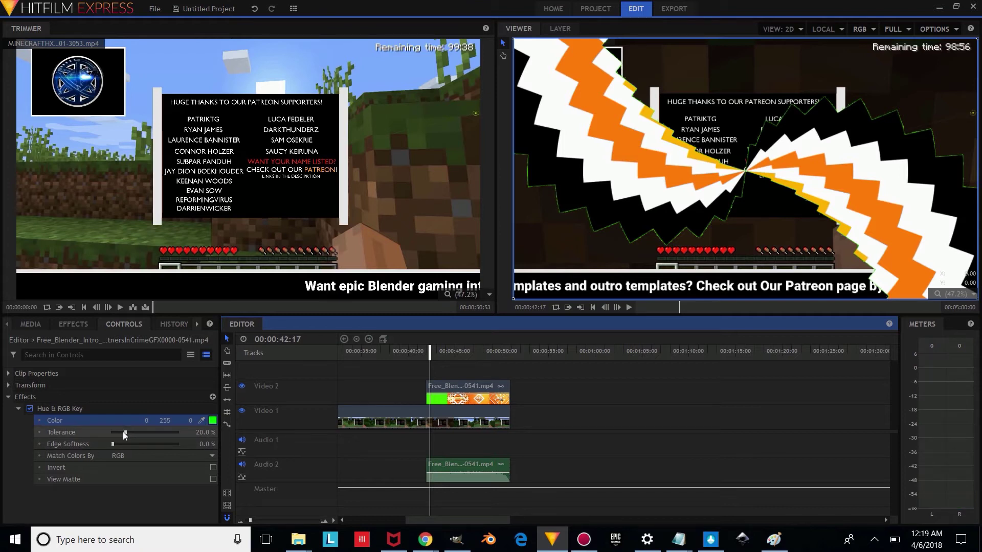
pyautogui.moveTo(125, 431); pyautogui.dragTo(125, 432)
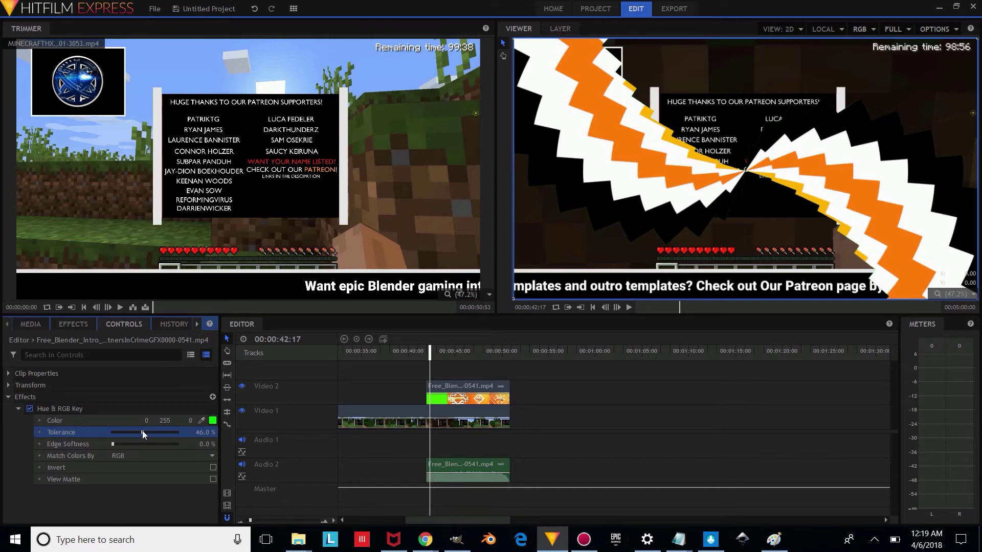
pyautogui.moveTo(442, 357)
pyautogui.mouseDown()
pyautogui.moveTo(452, 354)
pyautogui.moveTo(425, 354)
pyautogui.moveTo(455, 354)
pyautogui.mouseUp()
pyautogui.moveTo(364, 351); pyautogui.dragTo(492, 364)
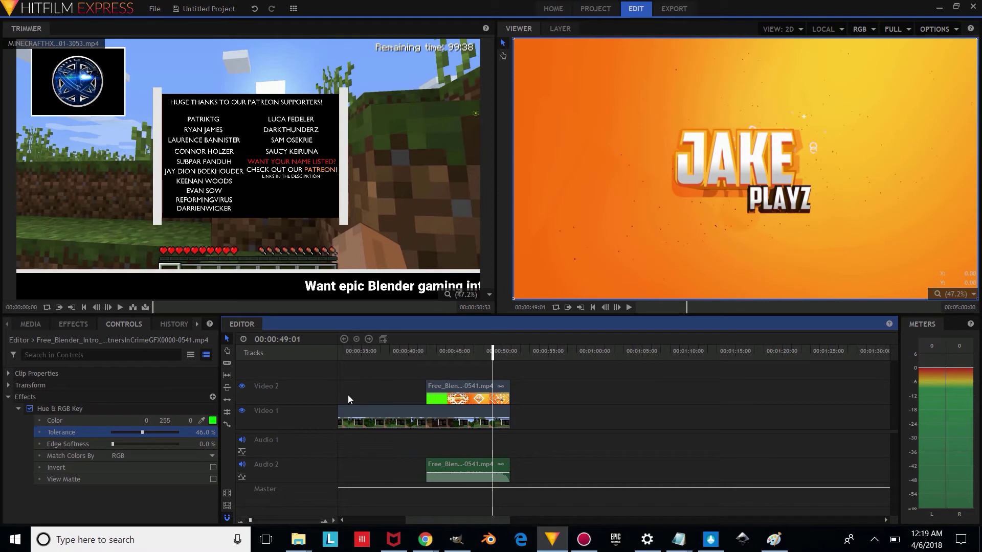
# - Import the green-screen BLENDER_OUTRO video from Explorer into the Media panel
pyautogui.click(41, 324)
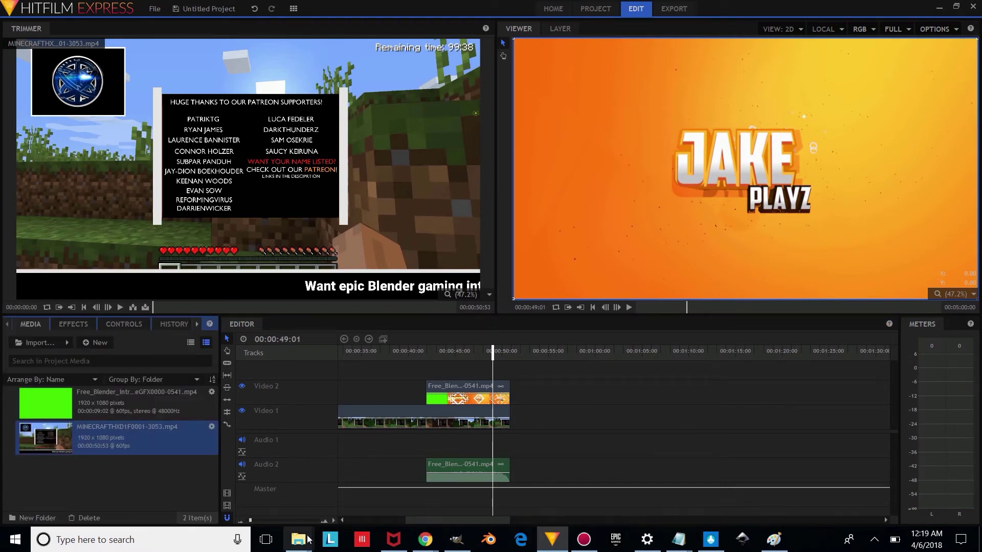
pyautogui.moveTo(306, 541)
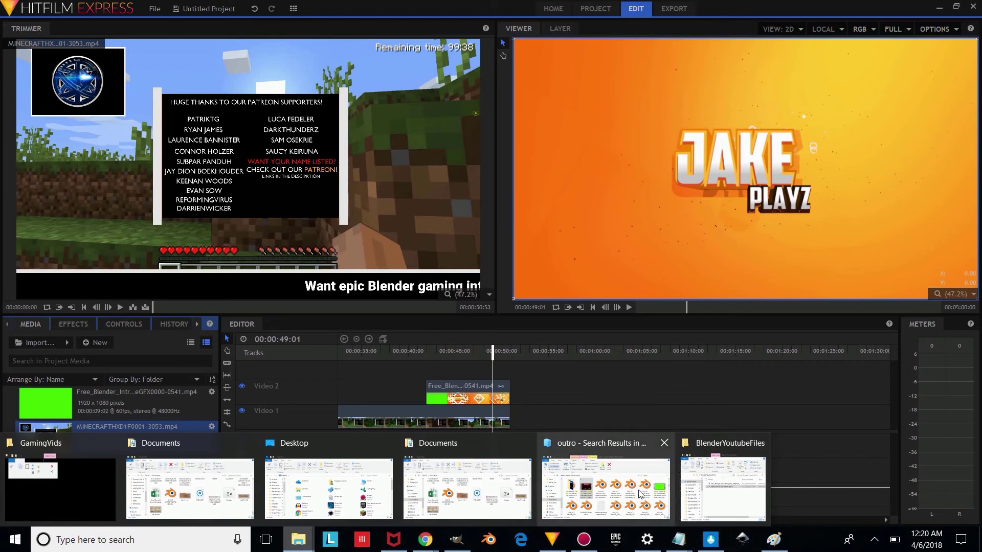
pyautogui.click(606, 483)
pyautogui.moveTo(230, 152); pyautogui.dragTo(76, 478)
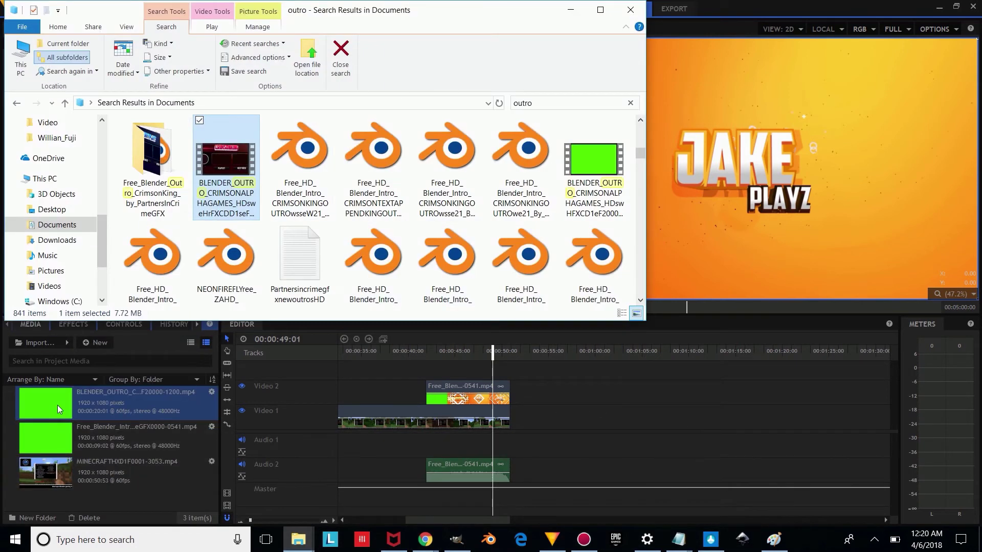
# - Delete the intro clip from Video 2 and place the outro there instead
pyautogui.click(451, 383)
pyautogui.click(451, 383)
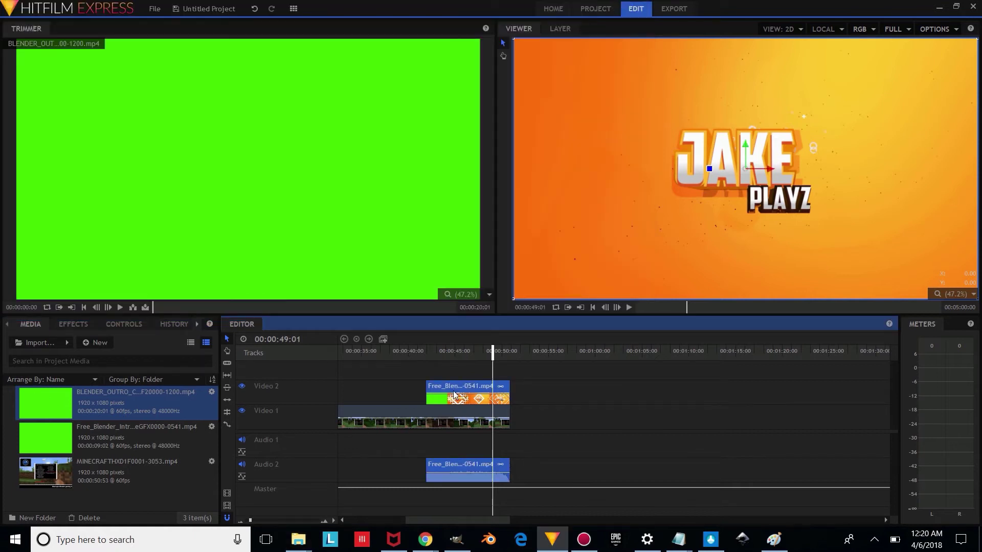
pyautogui.rightClick(451, 384)
pyautogui.click(471, 518)
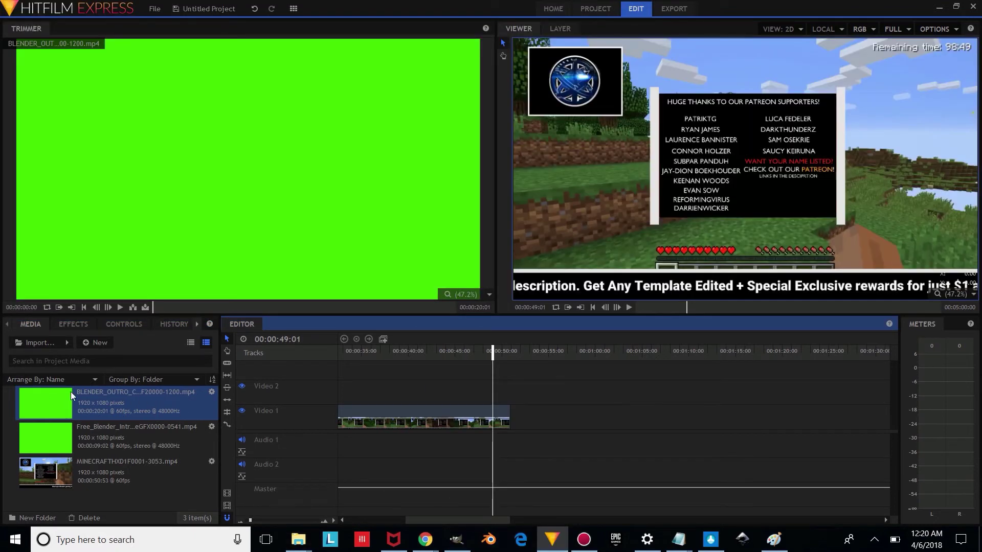
pyautogui.moveTo(56, 405); pyautogui.dragTo(423, 394)
# - Apply a Hue & RGB Key to the outro clip with pure green as the key color
pyautogui.click(124, 325)
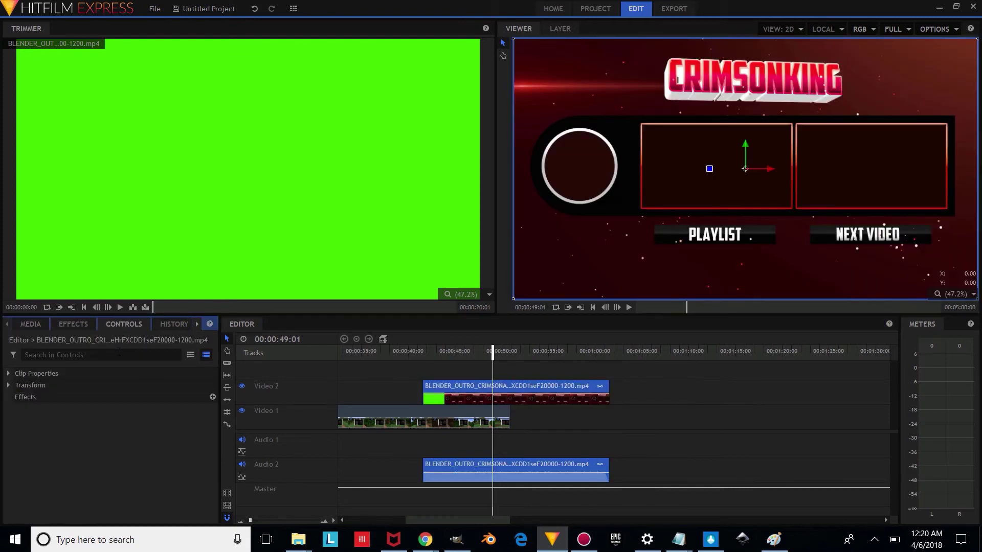
pyautogui.click(61, 325)
pyautogui.moveTo(57, 409); pyautogui.dragTo(441, 389)
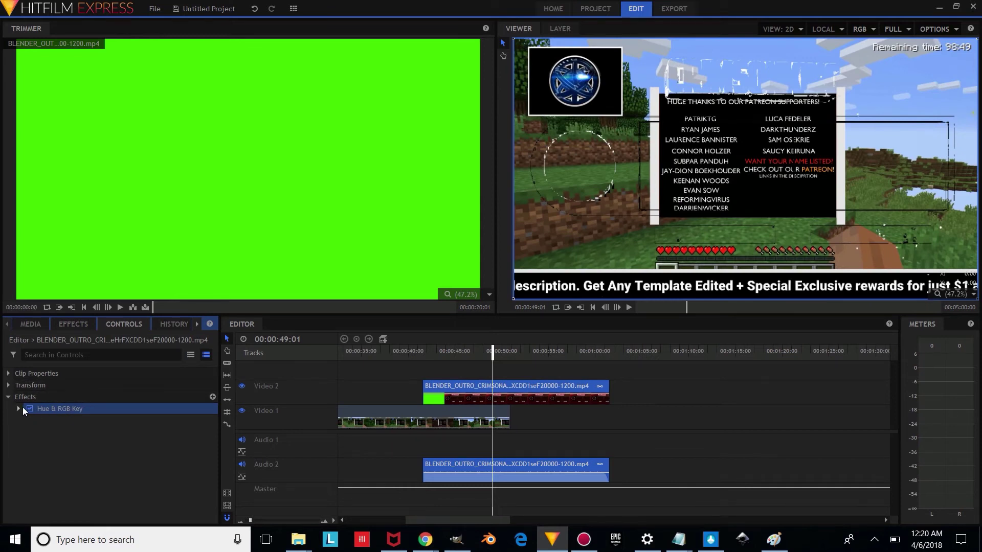
pyautogui.click(19, 408)
pyautogui.click(213, 421)
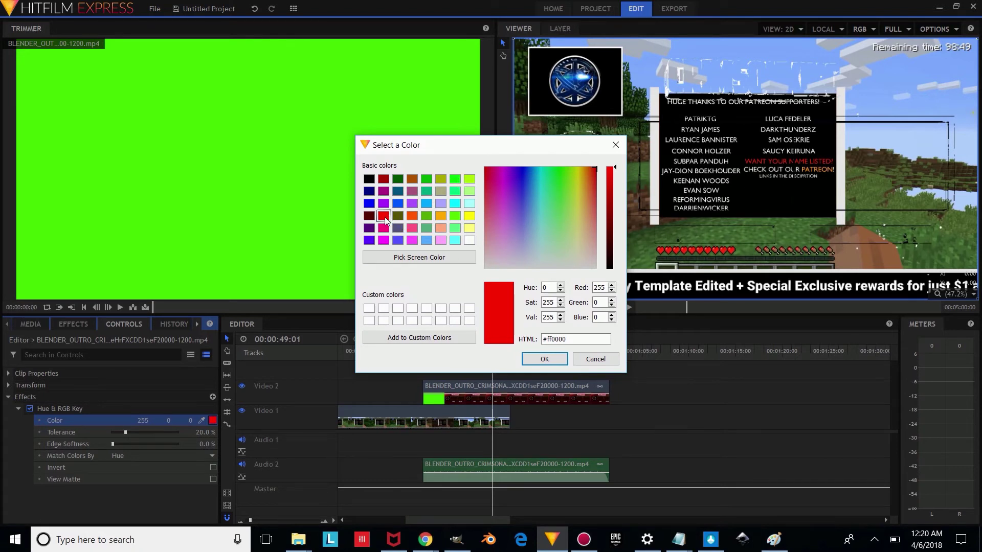
pyautogui.click(454, 179)
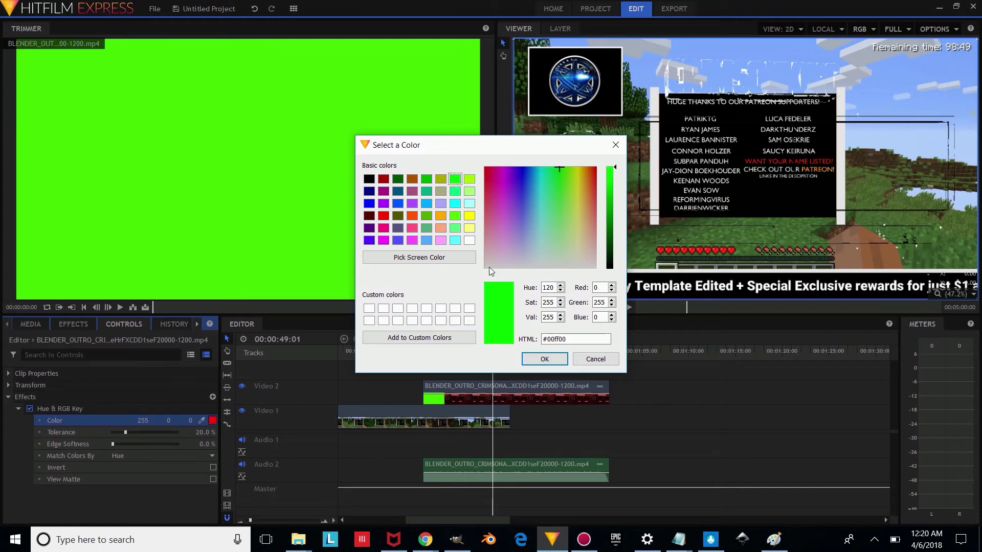
pyautogui.click(531, 357)
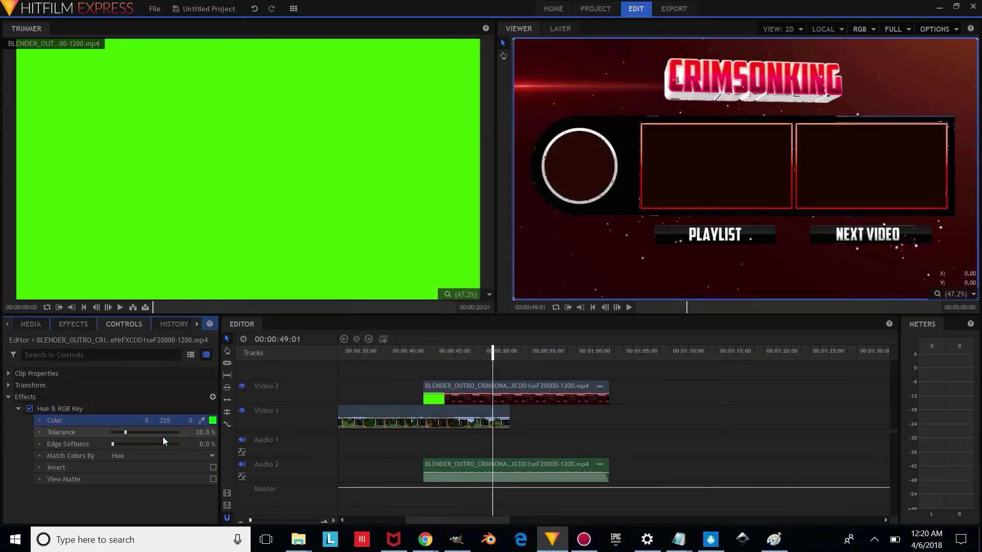
# - Lower the key tolerance to 16% and check the keyed edges around 42 seconds
pyautogui.moveTo(423, 351); pyautogui.dragTo(424, 349)
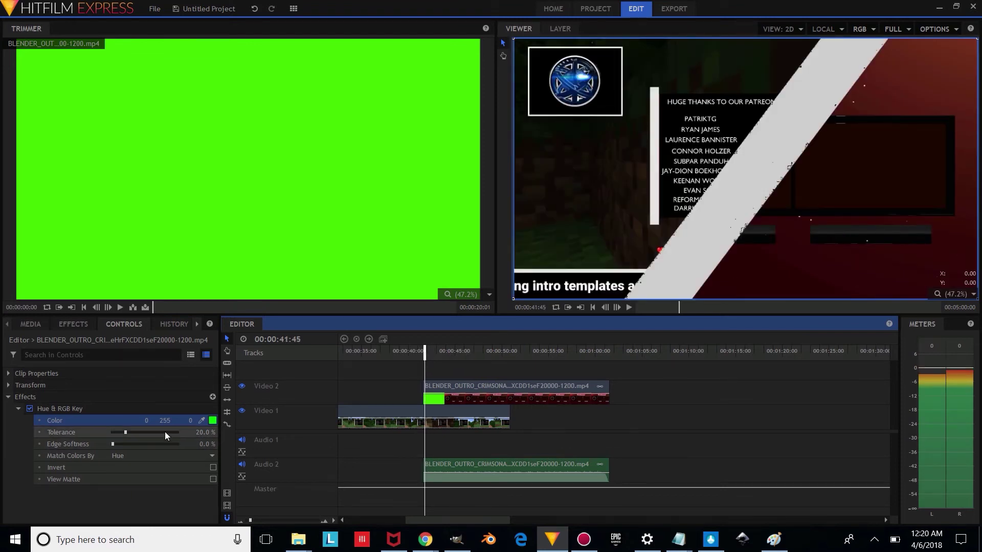
pyautogui.moveTo(124, 431)
pyautogui.mouseDown()
pyautogui.moveTo(114, 432)
pyautogui.moveTo(123, 434)
pyautogui.mouseUp()
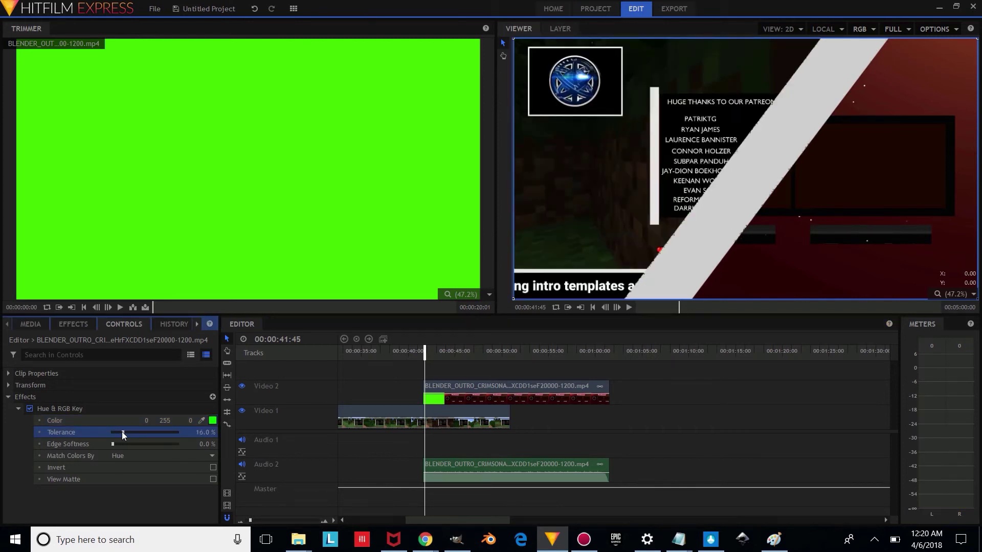
pyautogui.moveTo(429, 354); pyautogui.dragTo(489, 376)
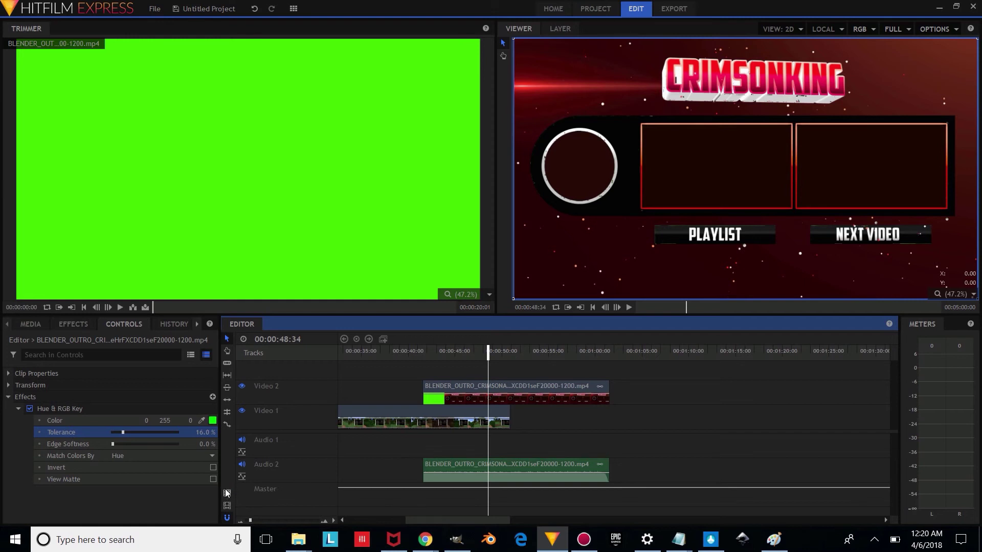
pyautogui.click(154, 9)
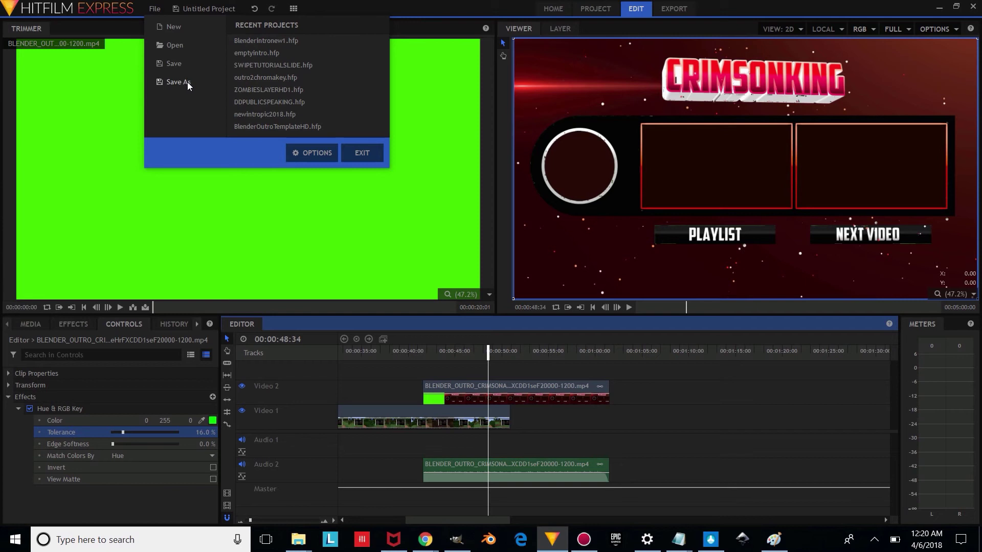
# - Queue the timeline as a YouTube 1080p HD MP4 and start exporting it
pyautogui.click(227, 494)
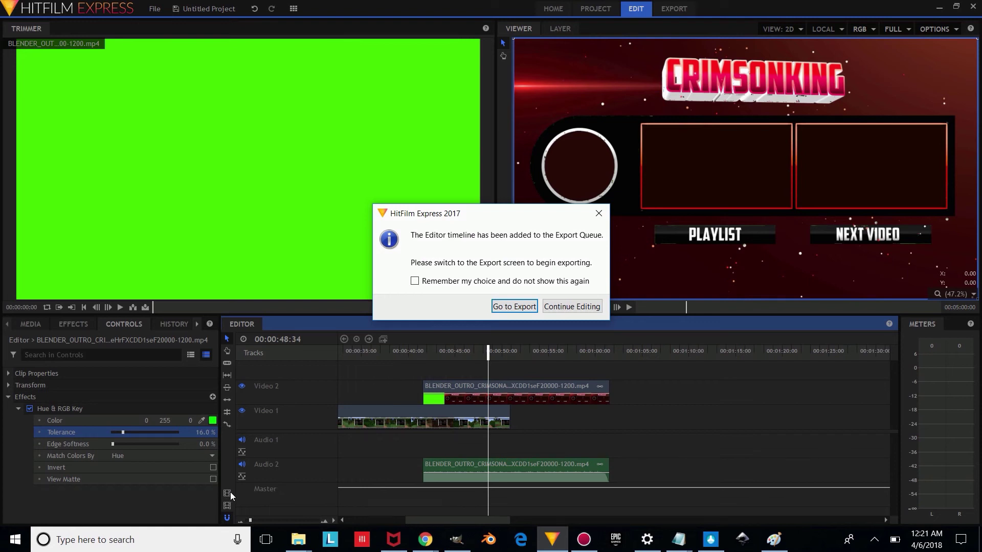
pyautogui.click(515, 306)
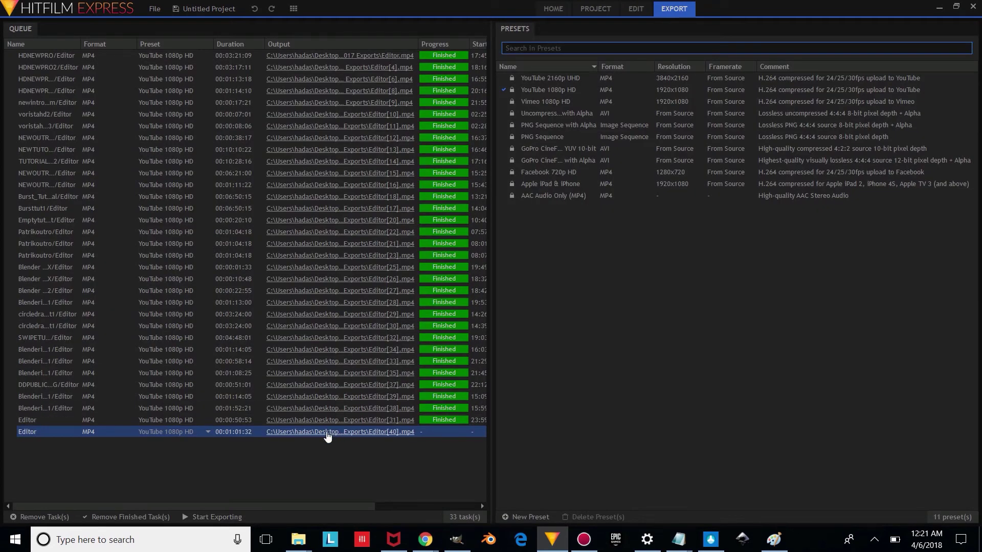
pyautogui.rightClick(328, 436)
pyautogui.click(357, 518)
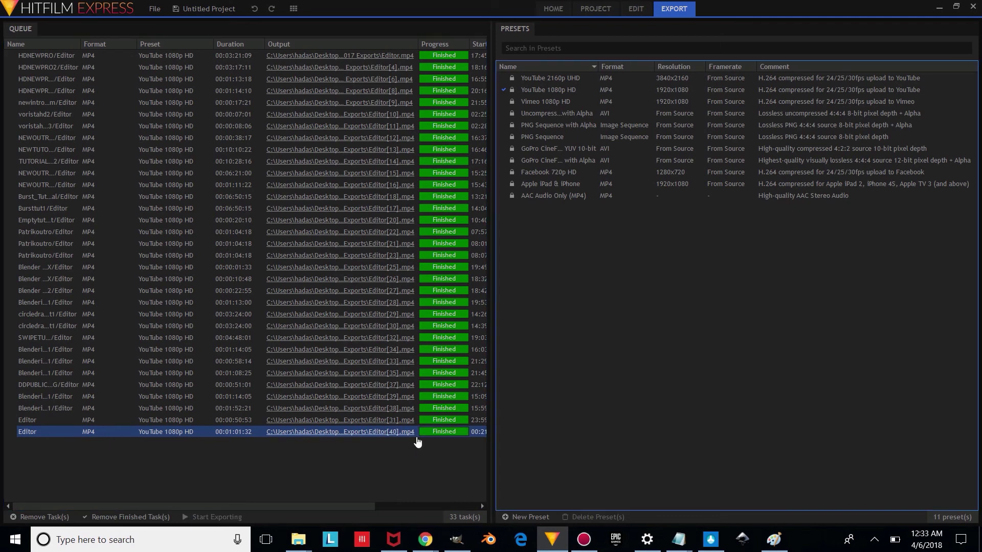
# - Reveal the finished Editor[40].mp4 export in its Exports folder
pyautogui.rightClick(312, 432)
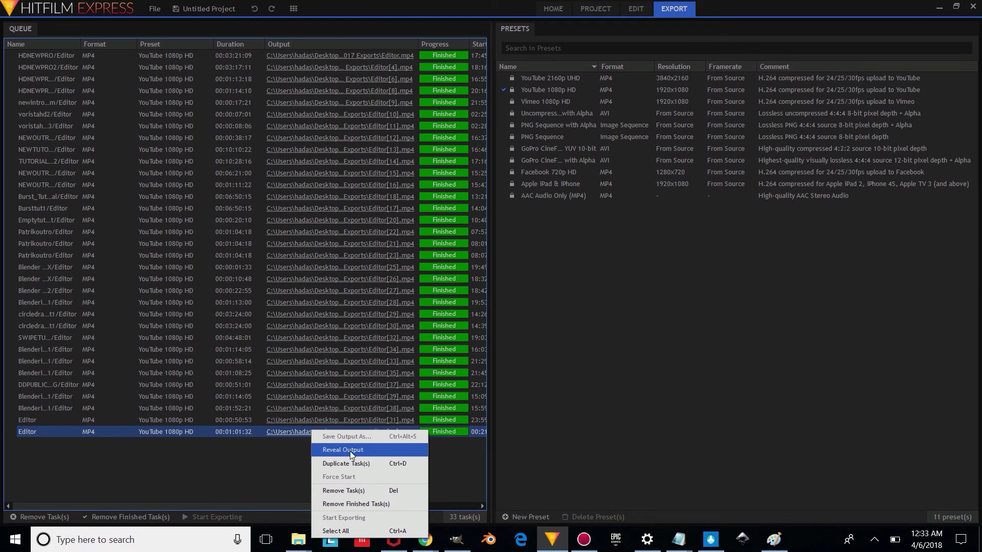
pyautogui.click(351, 450)
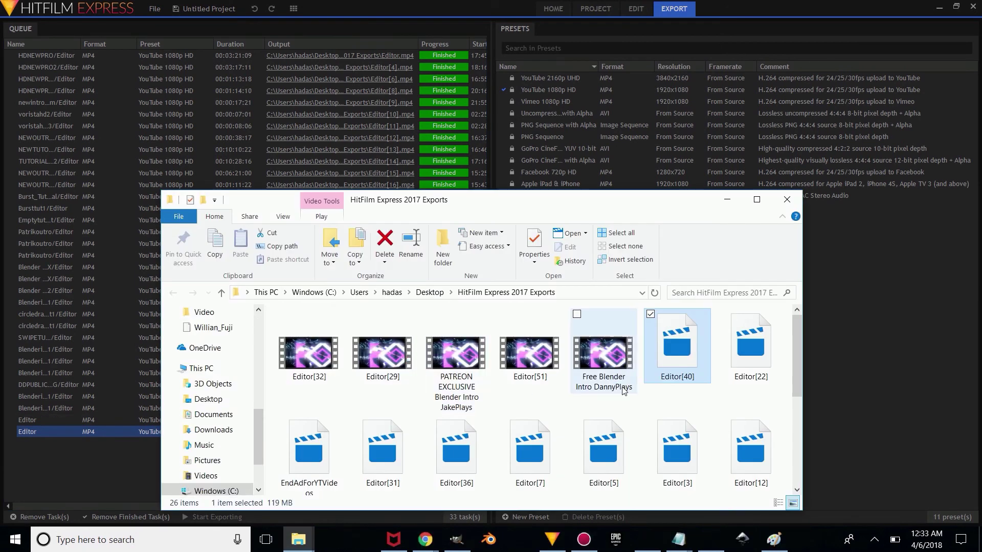